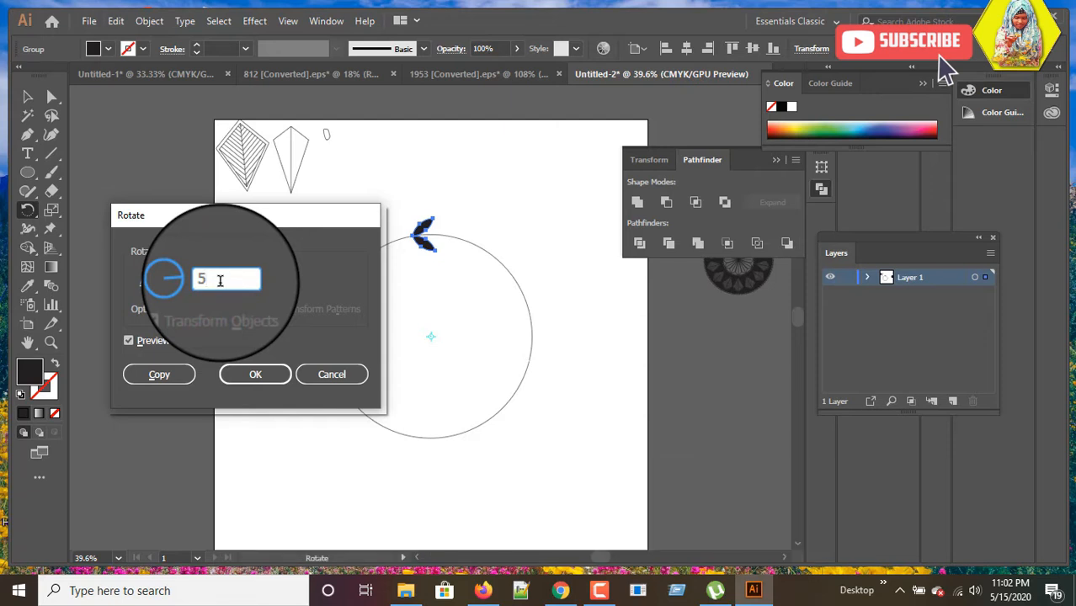
# - Copy the leaf pair rotated 5° about the circle's centre and repeat the copy until the leaf ring is complete
pyautogui.click(129, 342)
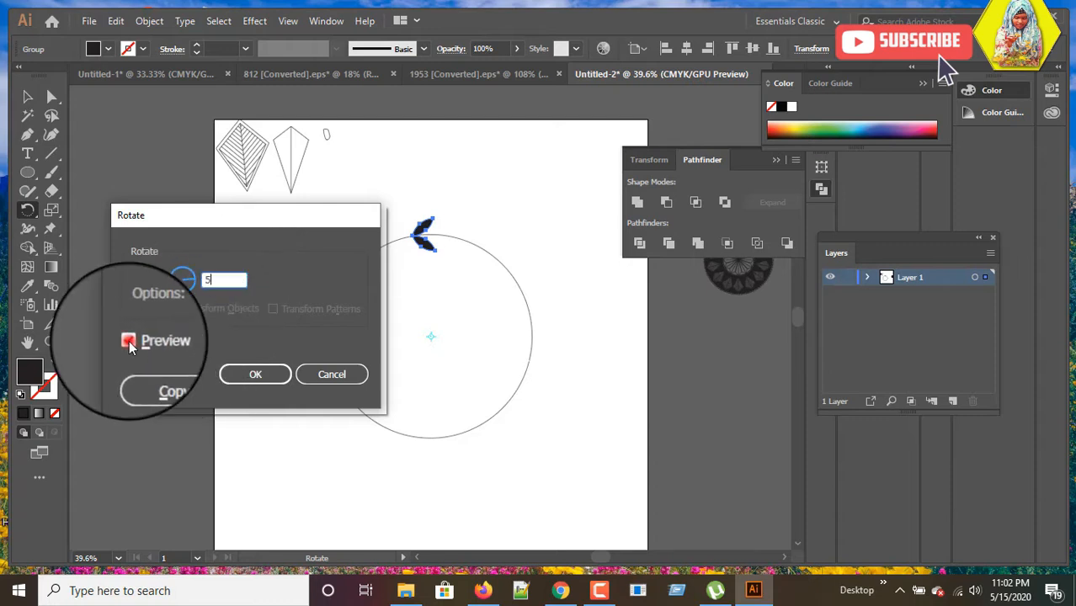
pyautogui.click(139, 380)
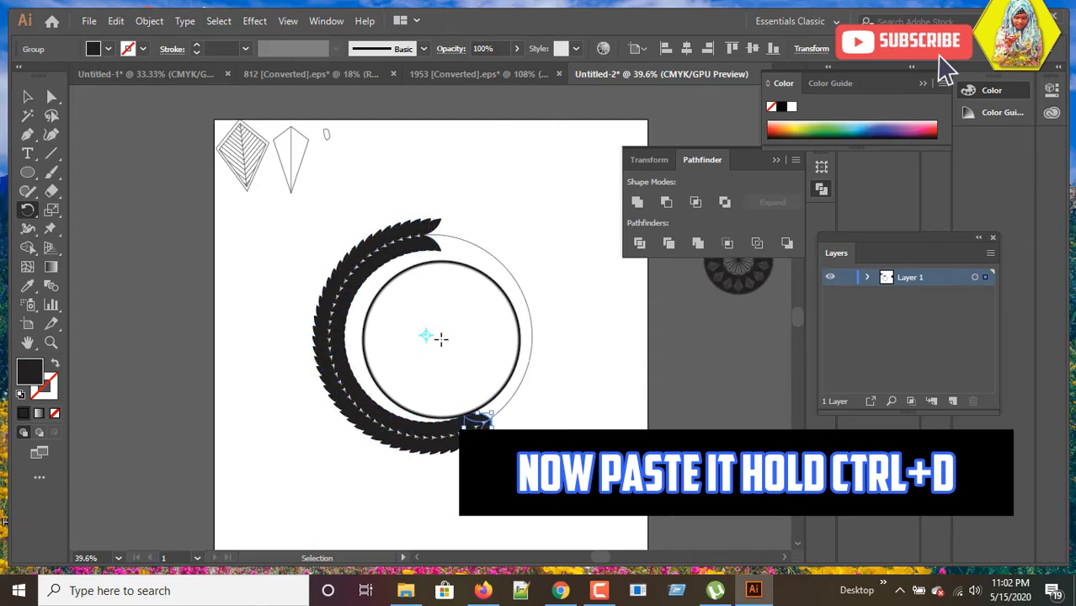
pyautogui.hotkey('ctrl', 'd')
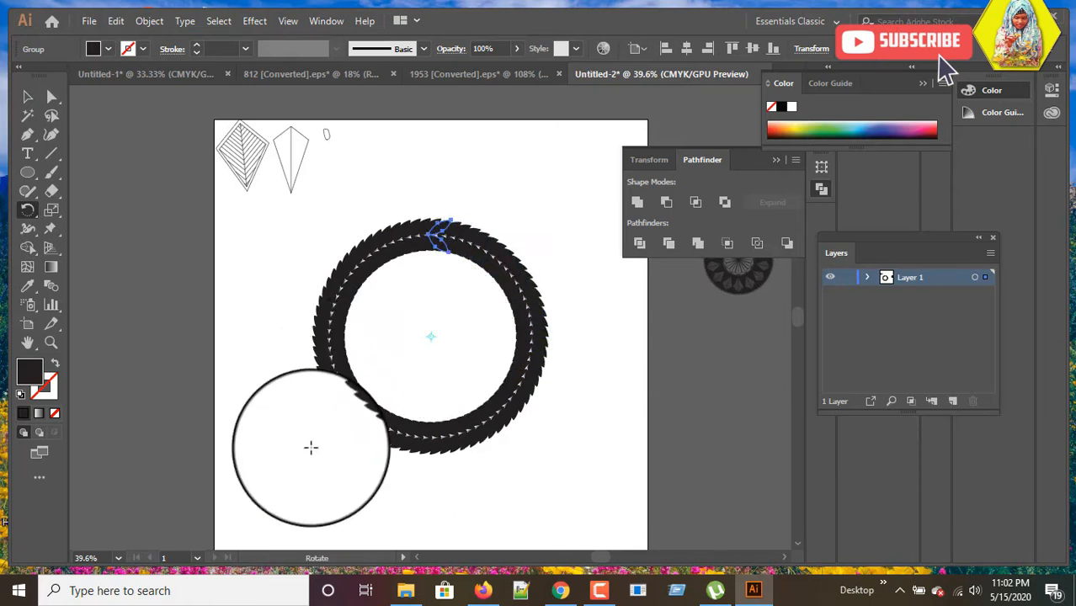
# - Move the whole leaf ring toward the artboard's left edge and place a copy of one leaf pair on the empty area above it
pyautogui.click(28, 96)
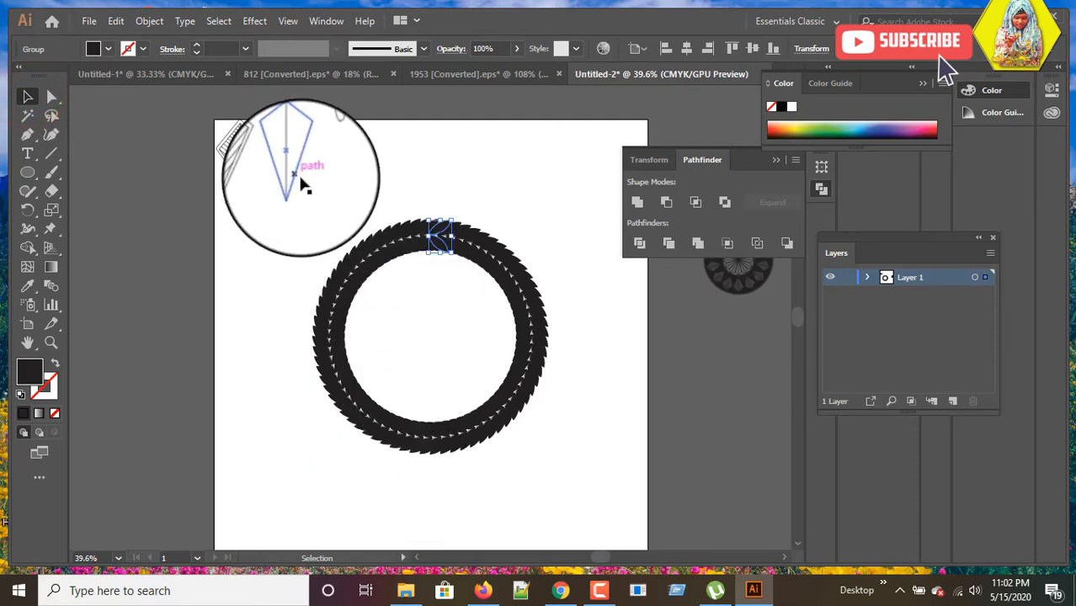
pyautogui.moveTo(336, 214); pyautogui.dragTo(537, 443)
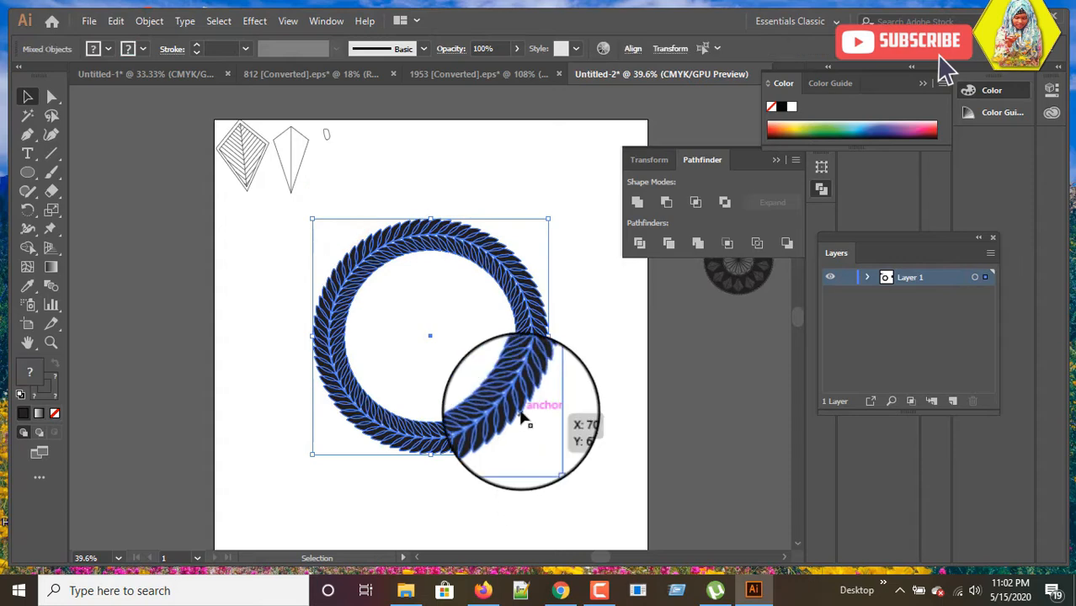
pyautogui.moveTo(512, 405); pyautogui.dragTo(376, 401)
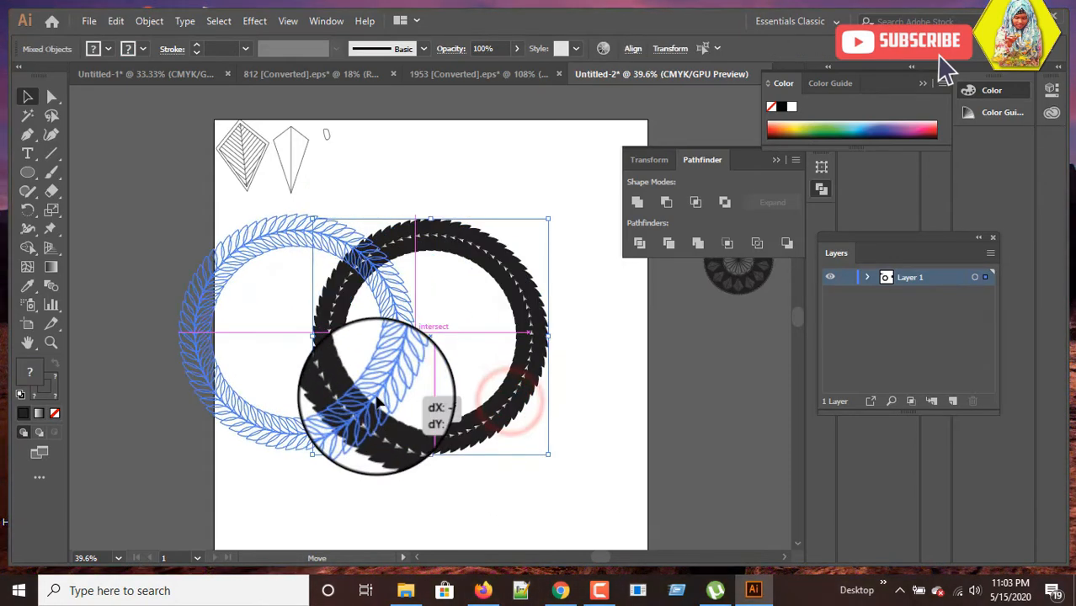
pyautogui.click(409, 481)
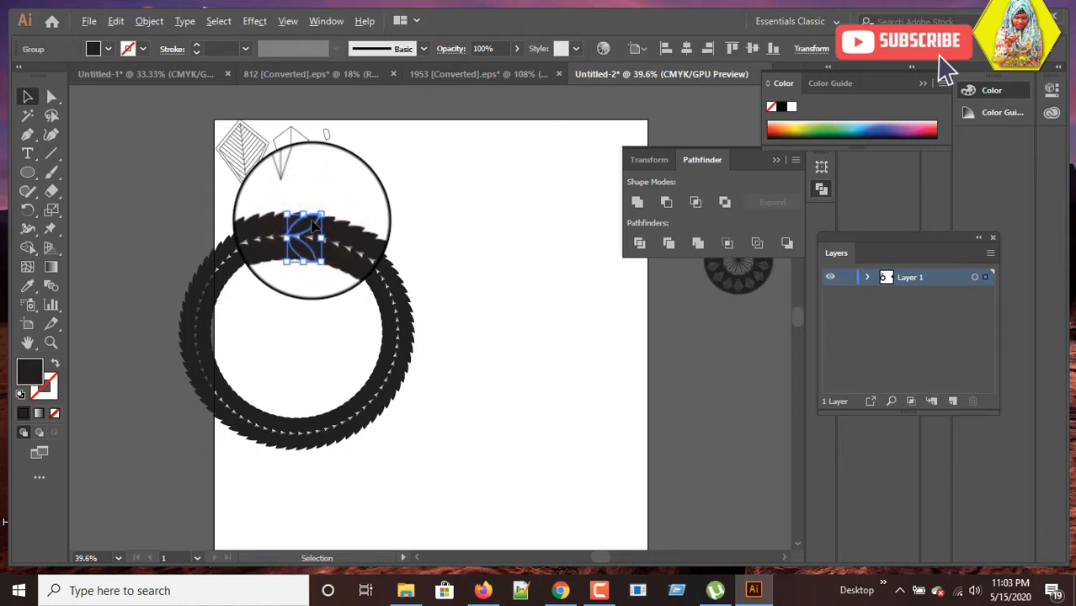
pyautogui.moveTo(313, 223); pyautogui.dragTo(471, 156)
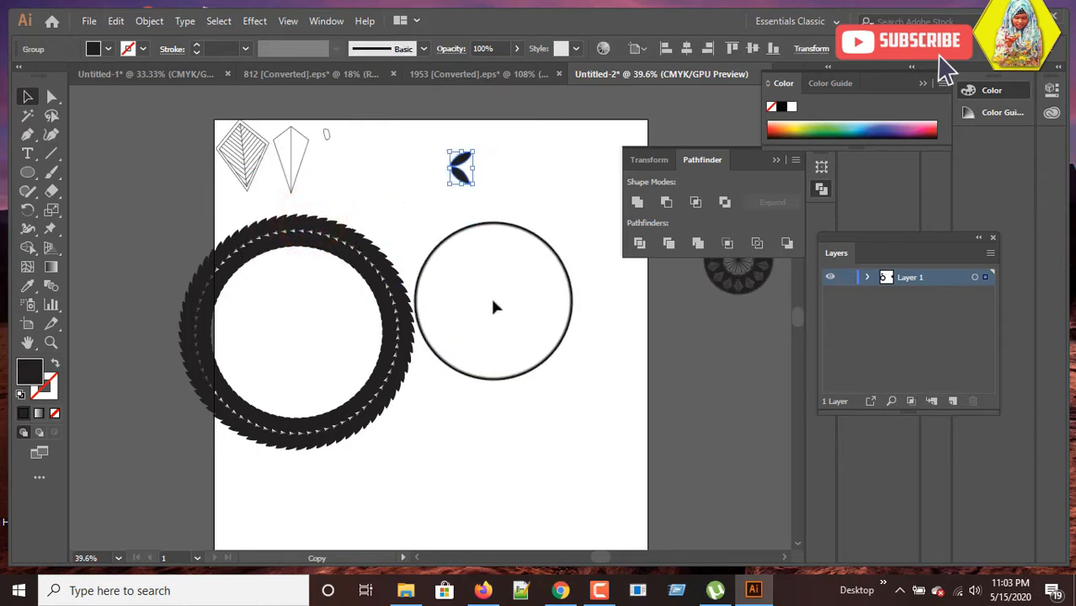
# - Group all pieces of the leaf ring, scale it down to about half size and place it over the artboard's left edge
pyautogui.click(388, 389)
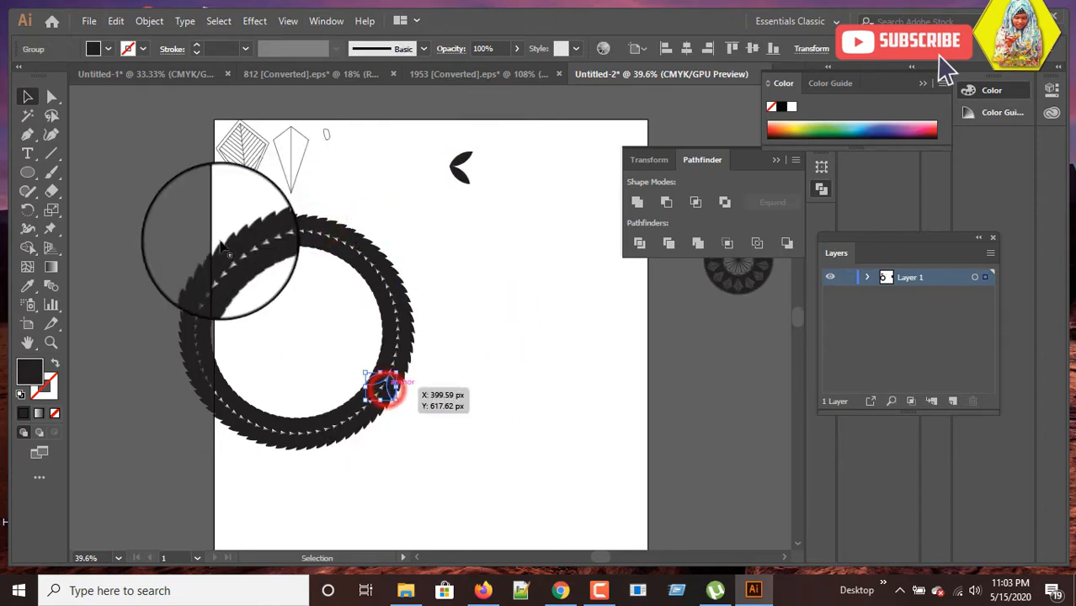
pyautogui.moveTo(180, 217); pyautogui.dragTo(413, 434)
pyautogui.rightClick(304, 329)
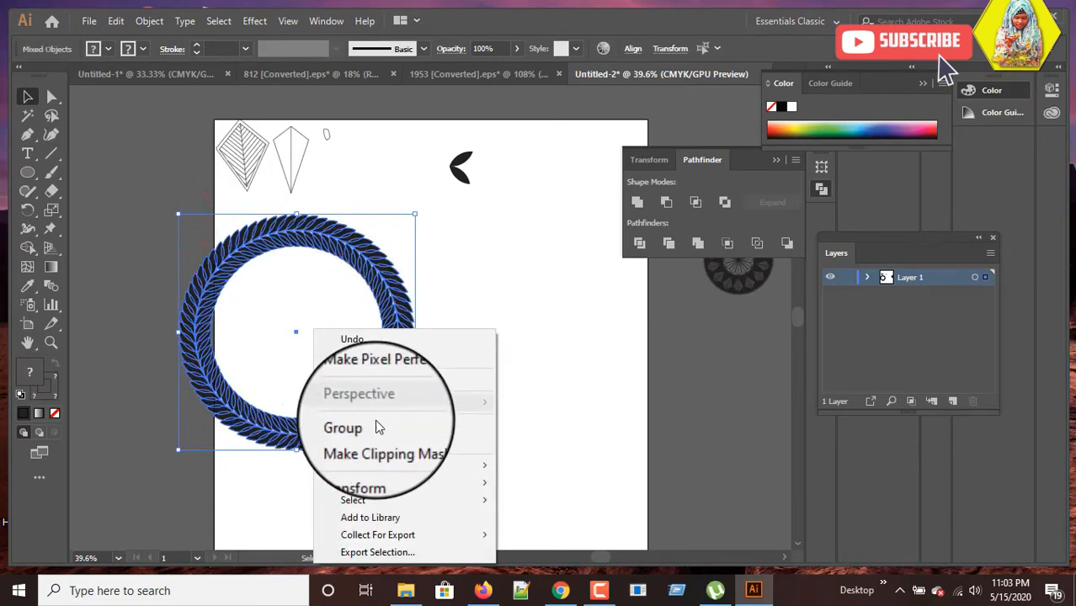
pyautogui.click(381, 432)
pyautogui.click(370, 399)
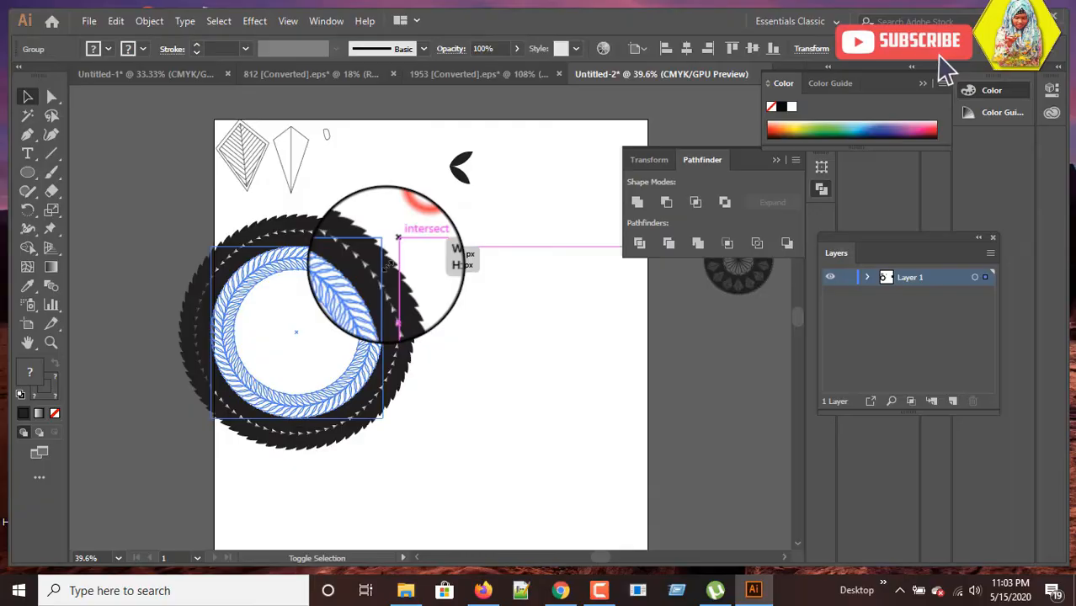
pyautogui.moveTo(450, 245); pyautogui.dragTo(428, 270)
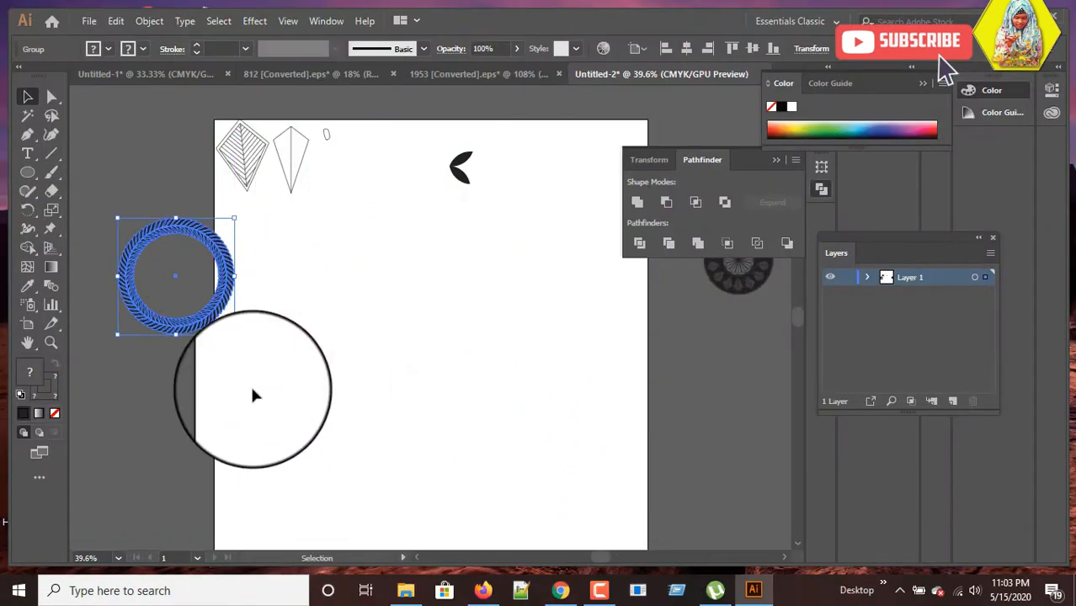
# - Draw a circle near the middle of the artboard with no fill and a 1 pt black stroke
pyautogui.click(308, 412)
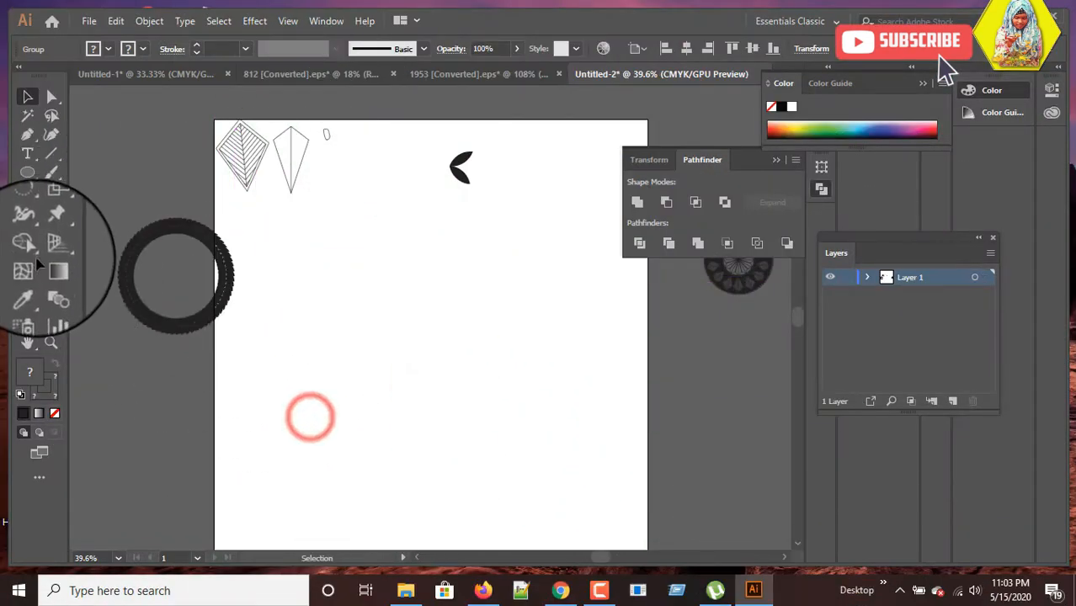
pyautogui.click(27, 177)
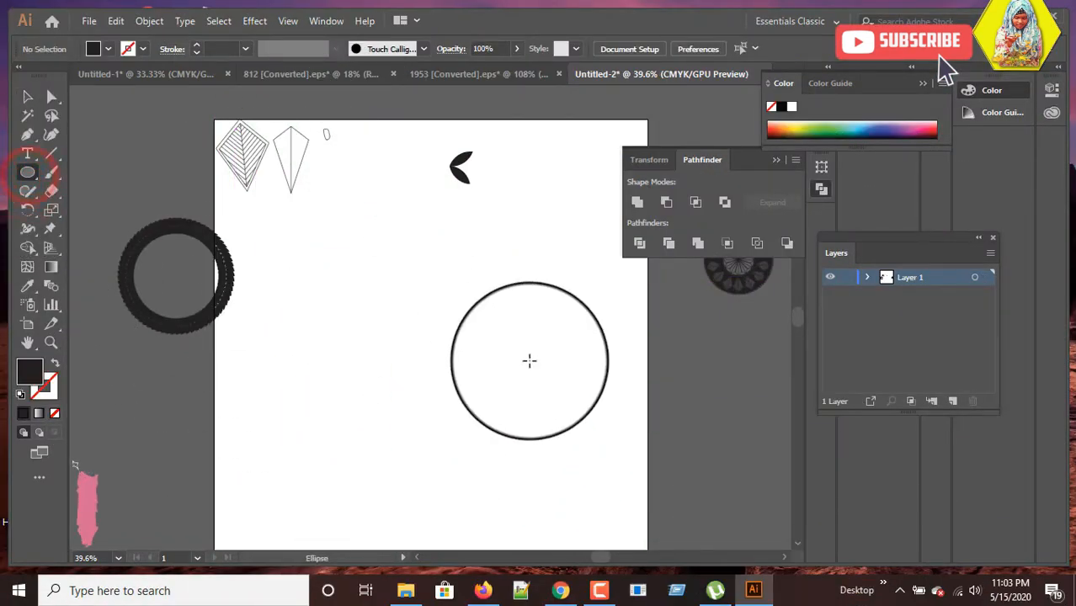
pyautogui.moveTo(429, 317)
pyautogui.mouseDown()
pyautogui.moveTo(485, 384)
pyautogui.moveTo(517, 404)
pyautogui.mouseUp()
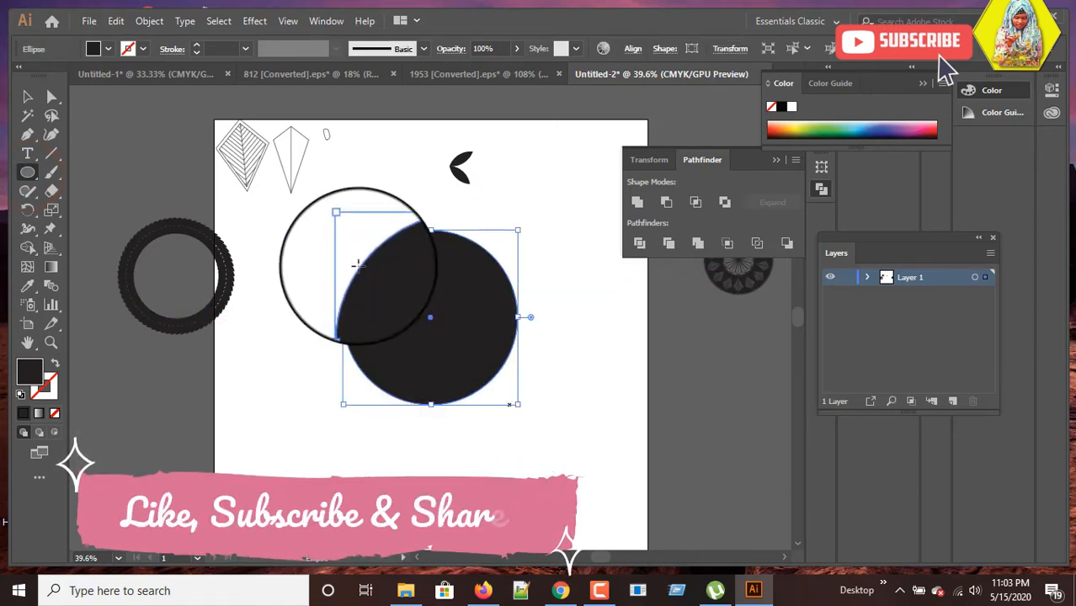
pyautogui.click(56, 364)
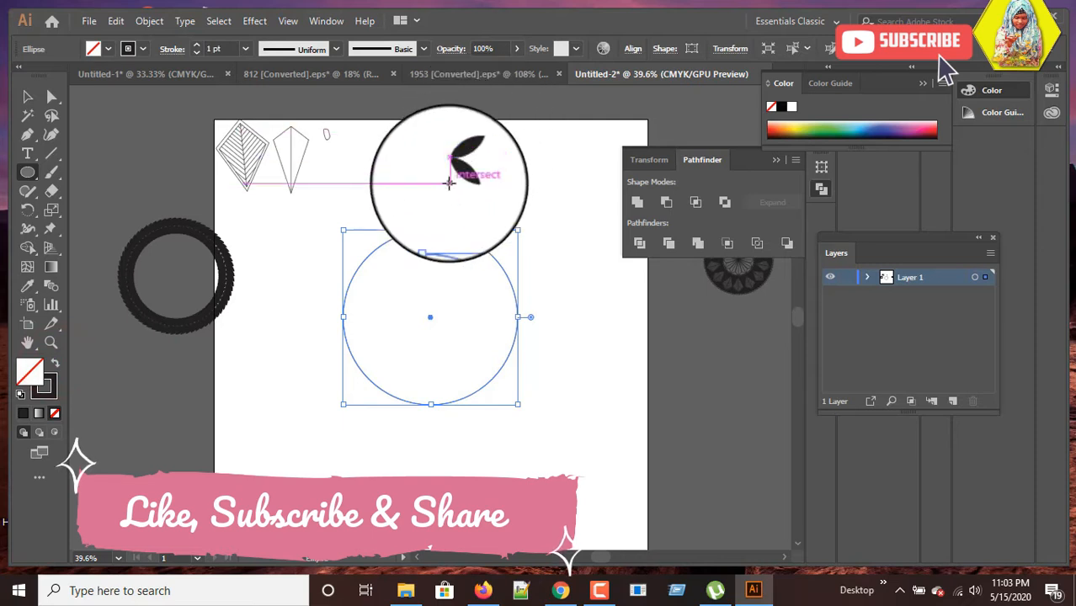
# - Align the spare leaf pair to the horizontal and vertical centre of the artboard
pyautogui.click(28, 97)
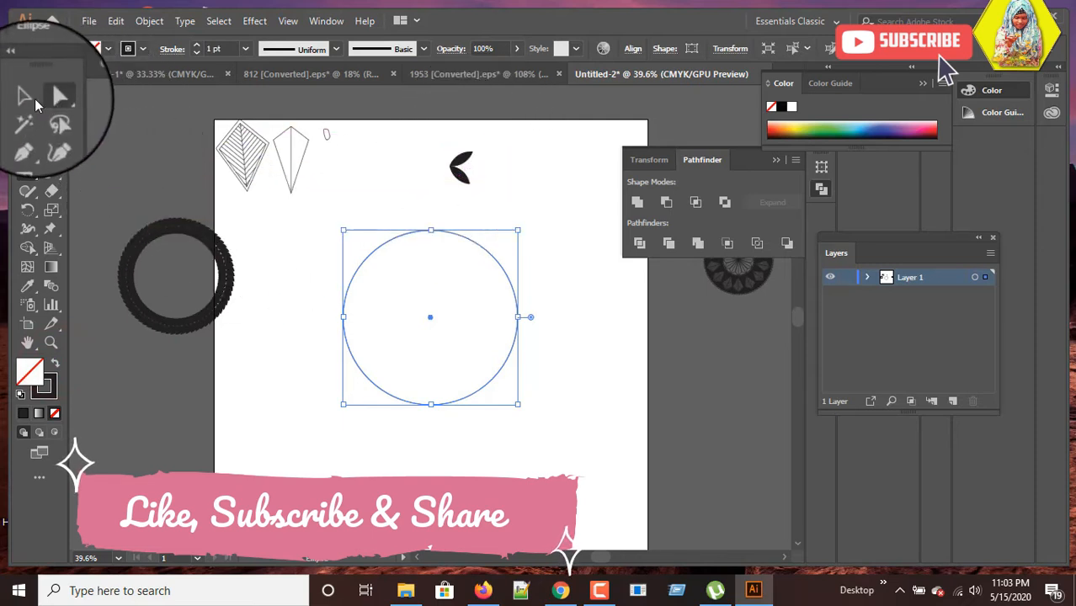
pyautogui.click(466, 186)
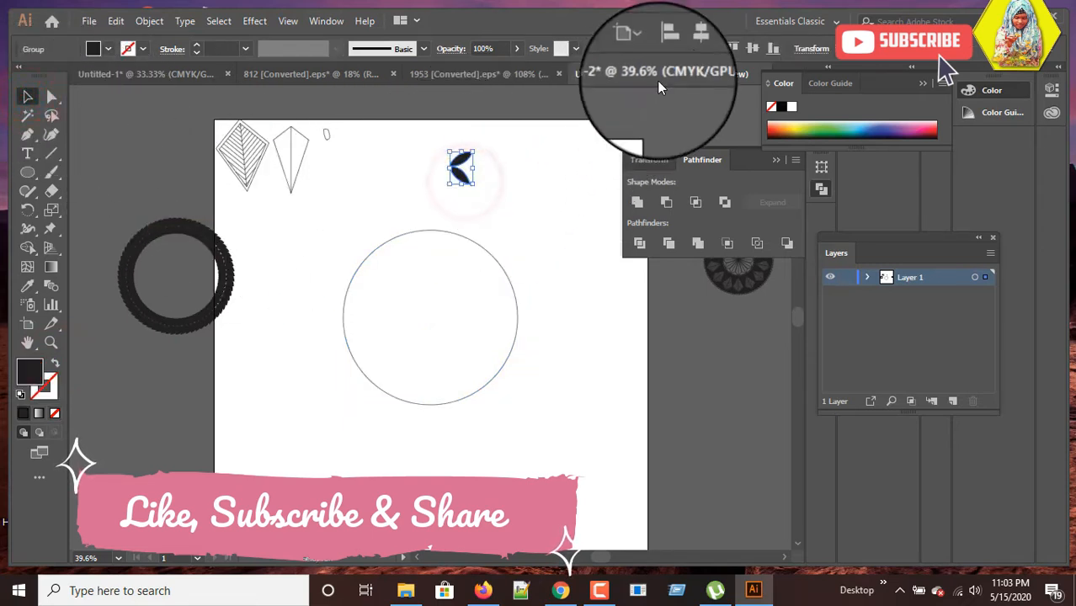
pyautogui.click(683, 52)
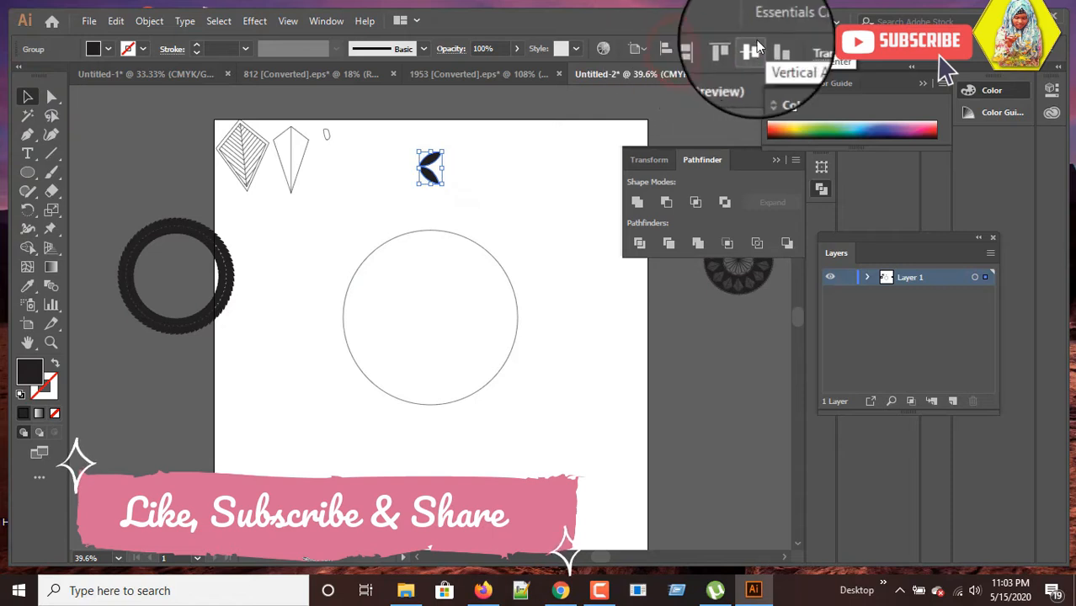
pyautogui.click(747, 51)
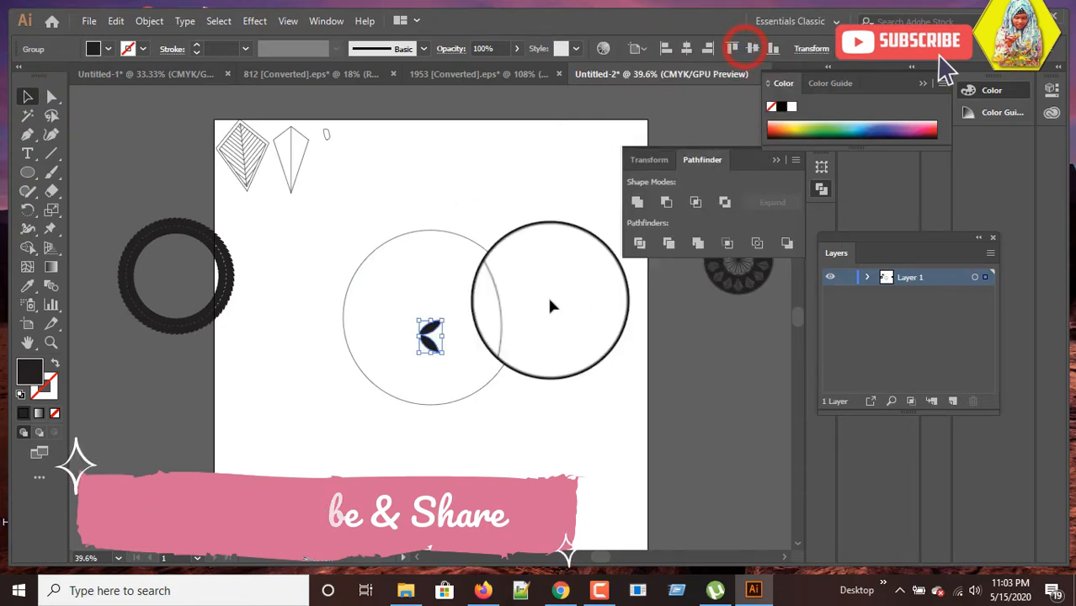
# - Align the new circle to the artboard, centred both horizontally and vertically
pyautogui.click(497, 263)
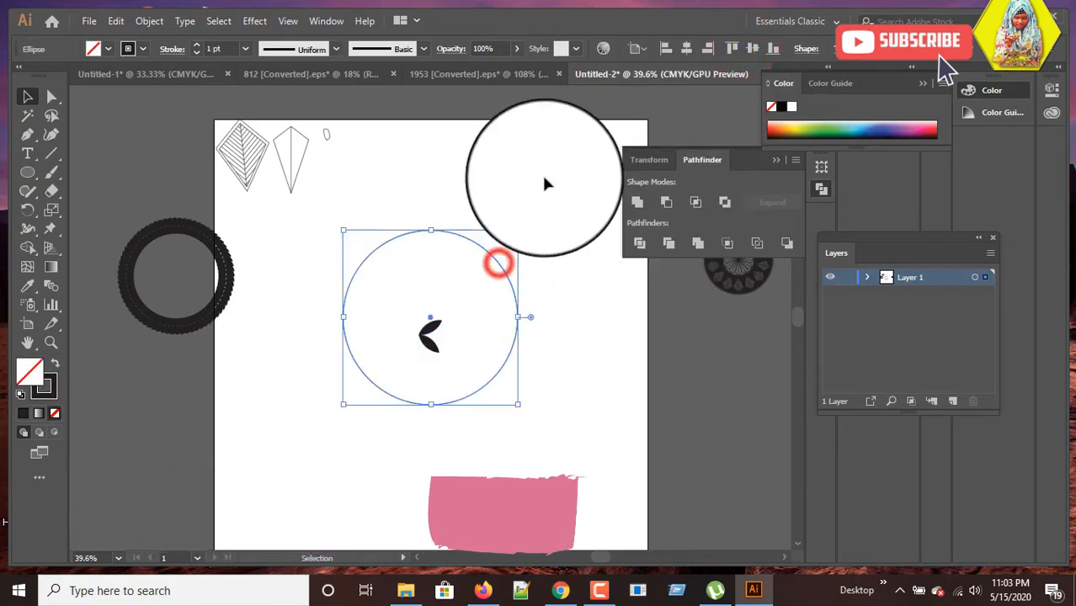
pyautogui.click(638, 49)
pyautogui.click(654, 108)
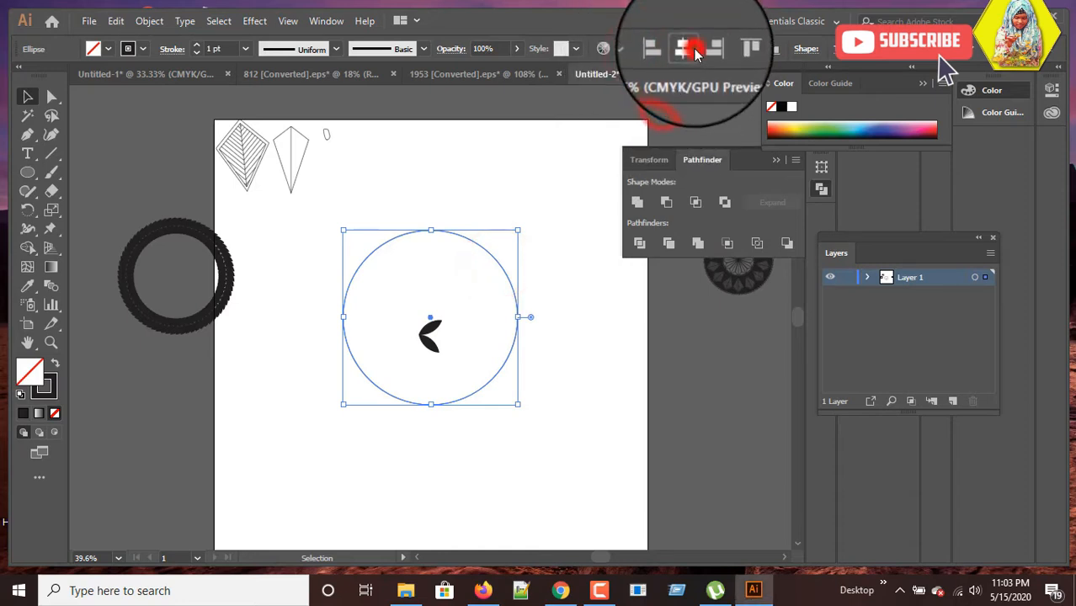
pyautogui.click(751, 48)
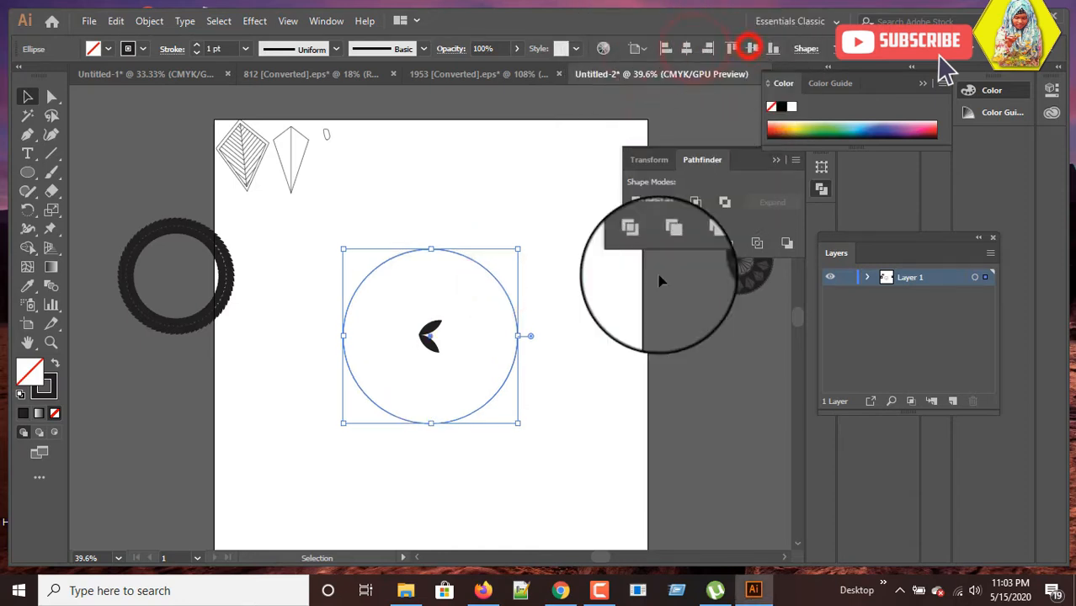
# - Move the leaf pair straight up onto the circle's top point and place a copy of it on the circle's bottom point
pyautogui.click(431, 345)
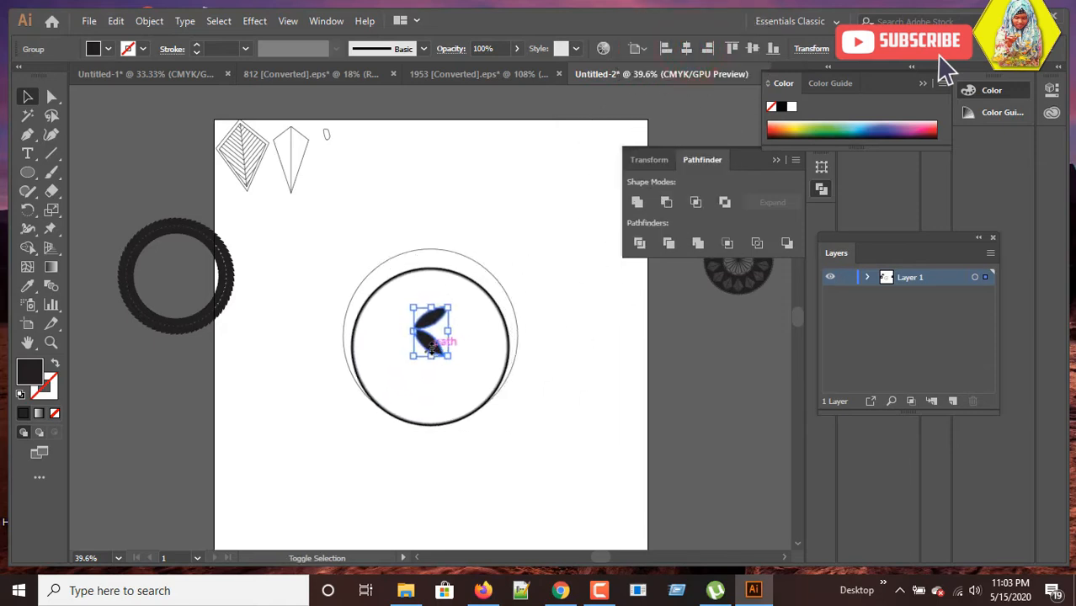
pyautogui.moveTo(431, 349); pyautogui.dragTo(439, 262)
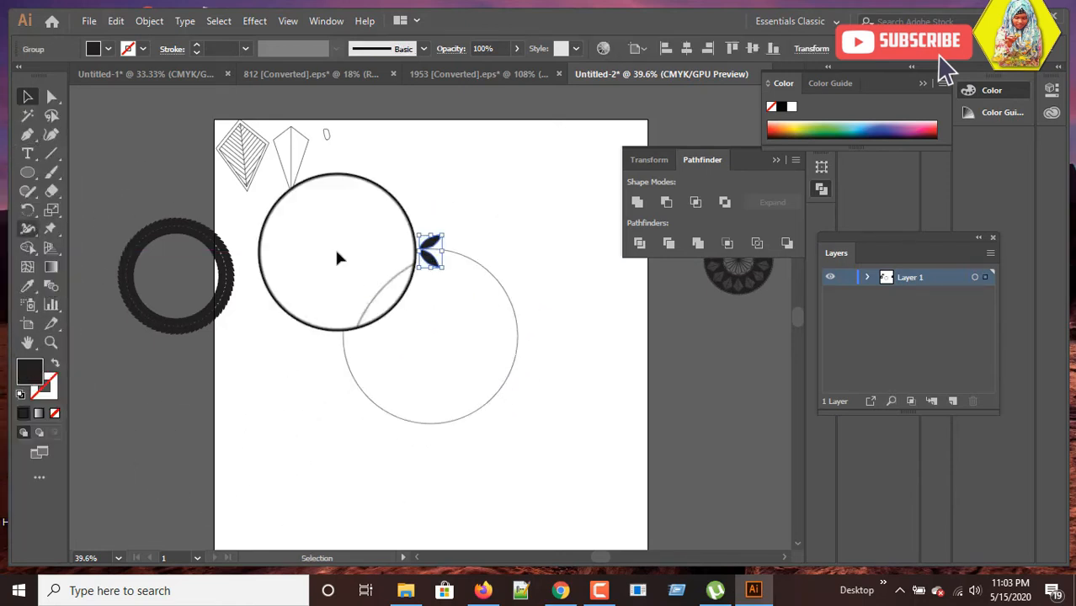
pyautogui.hotkey('alt', 'shift')
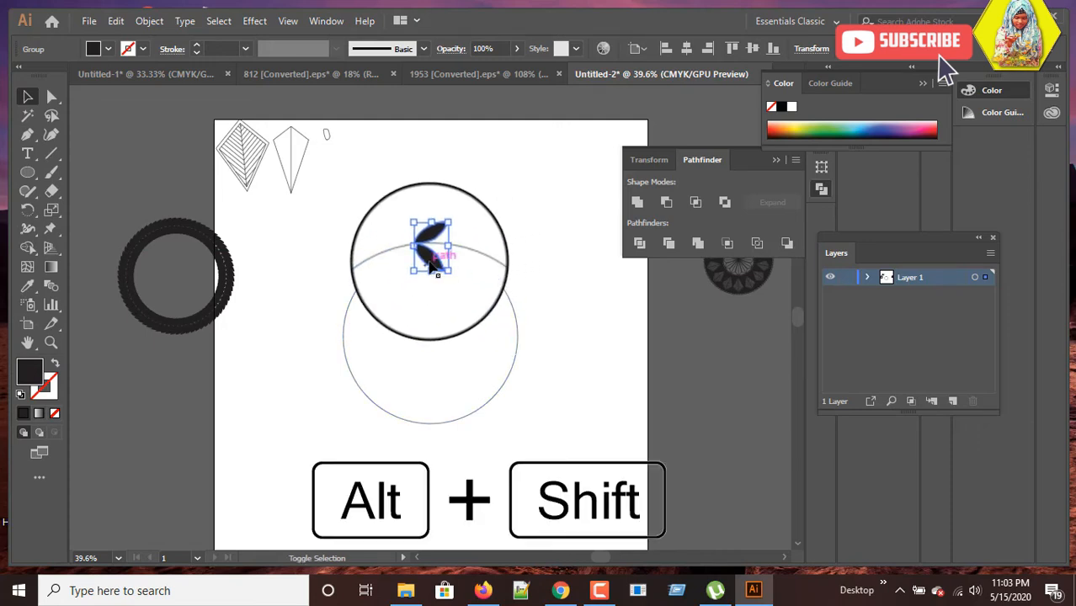
pyautogui.moveTo(431, 266); pyautogui.dragTo(429, 435)
# - Reflect the bottom leaf pair across the vertical axis so it points the opposite way
pyautogui.rightClick(429, 434)
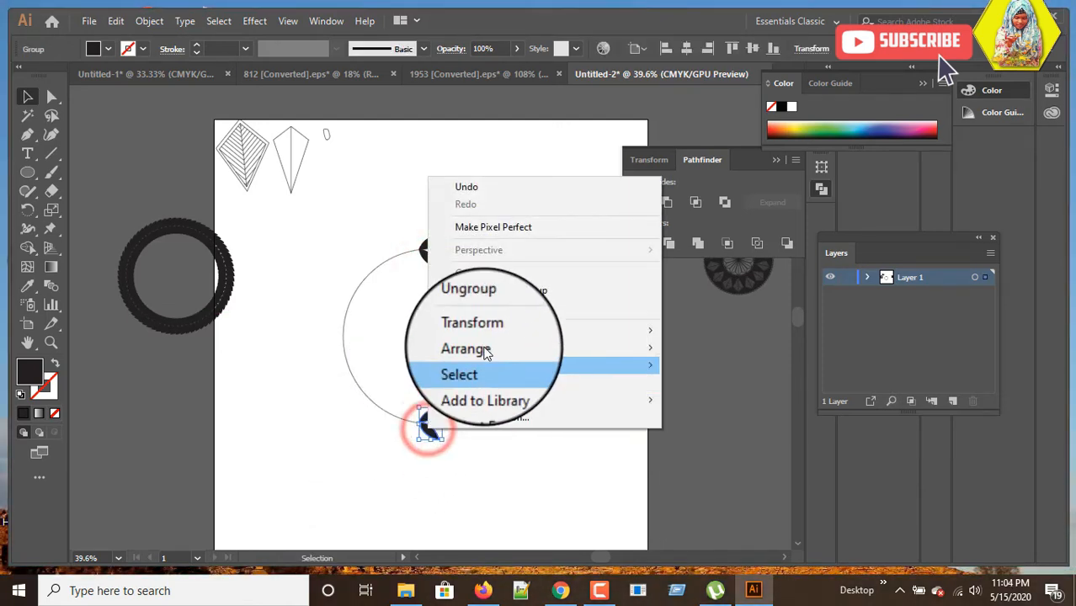
pyautogui.click(487, 329)
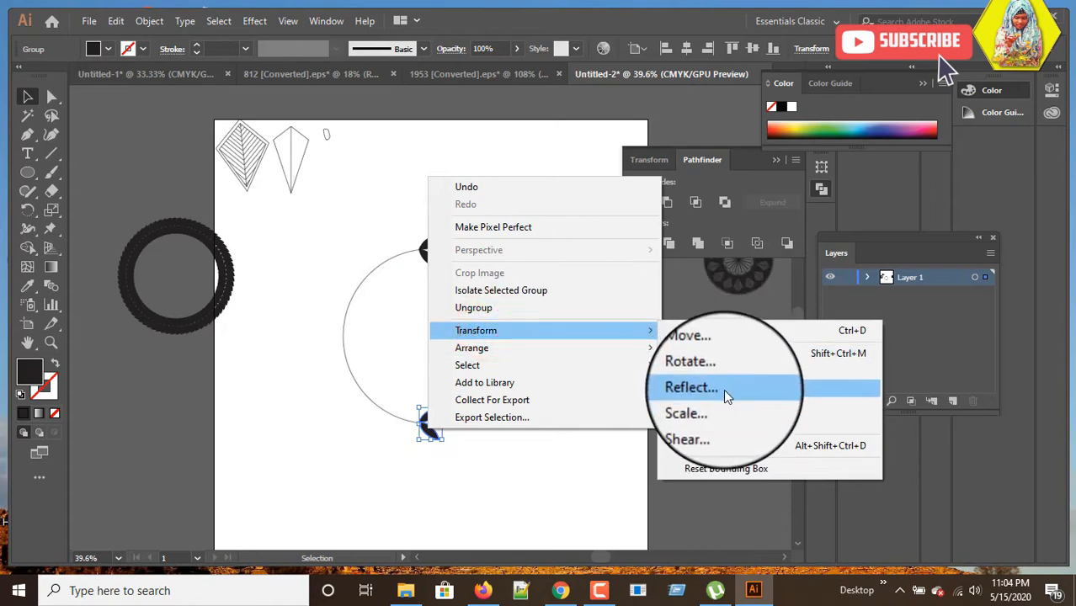
pyautogui.click(722, 385)
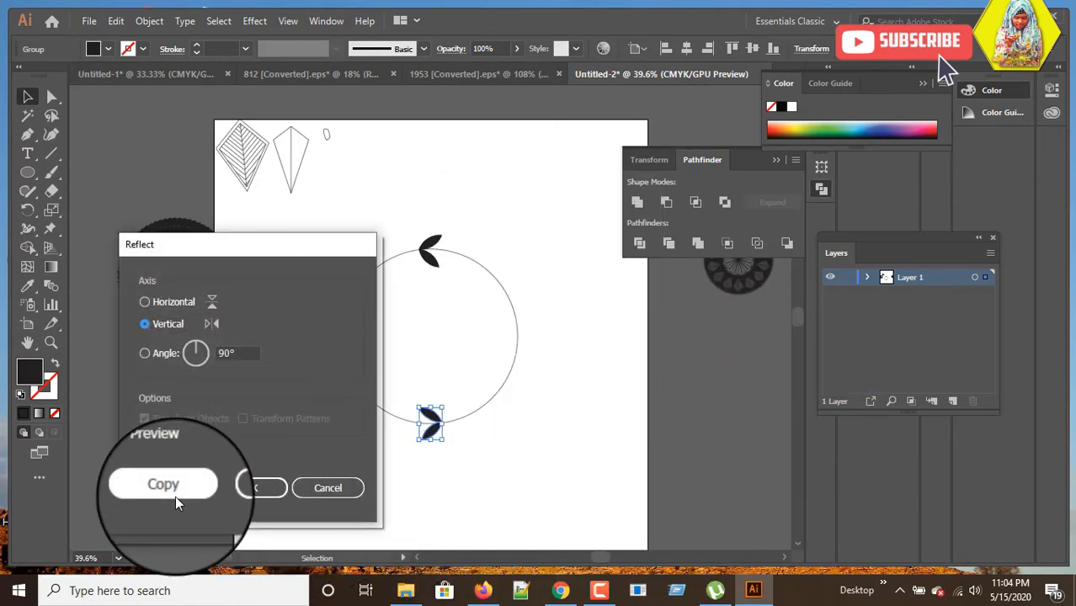
pyautogui.click(268, 489)
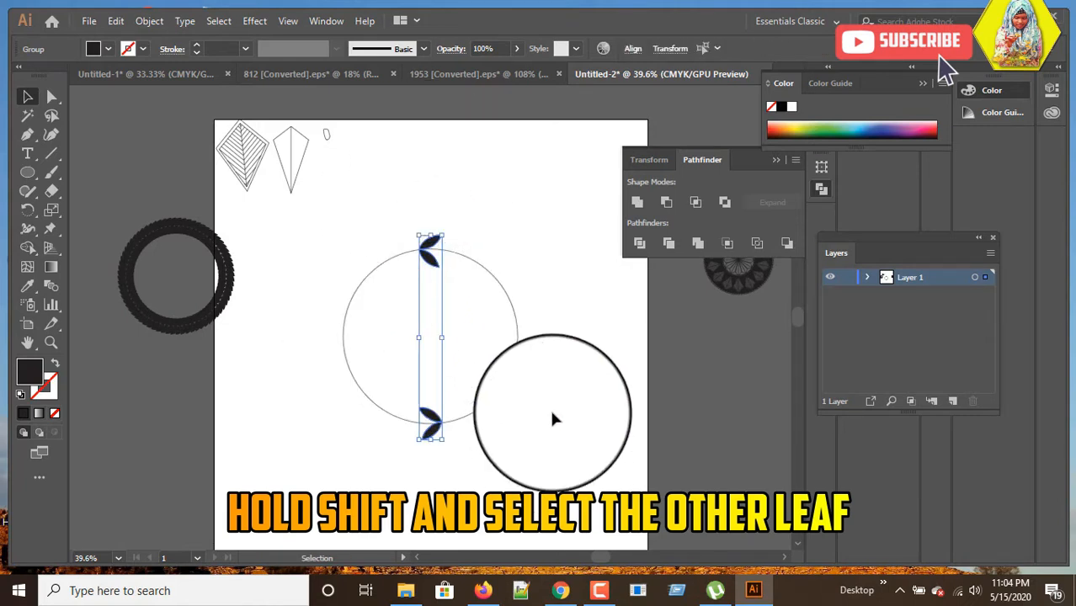
# - Select both leaf pairs and make a copy rotated 7° about the circle's centre
pyautogui.click(28, 210)
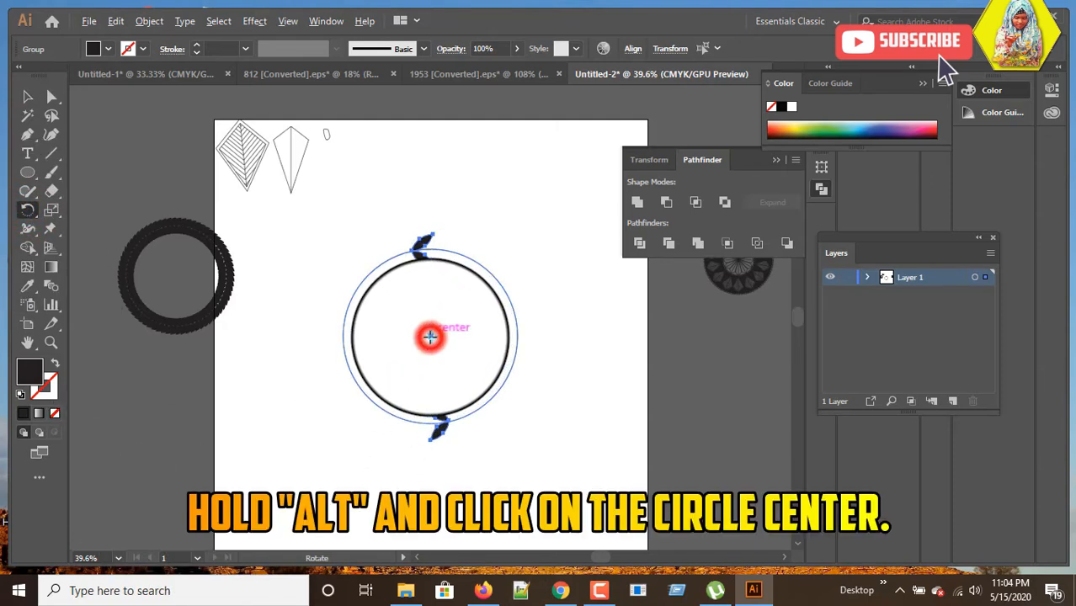
pyautogui.keyDown('alt'); pyautogui.click(430, 337); pyautogui.keyUp('alt')
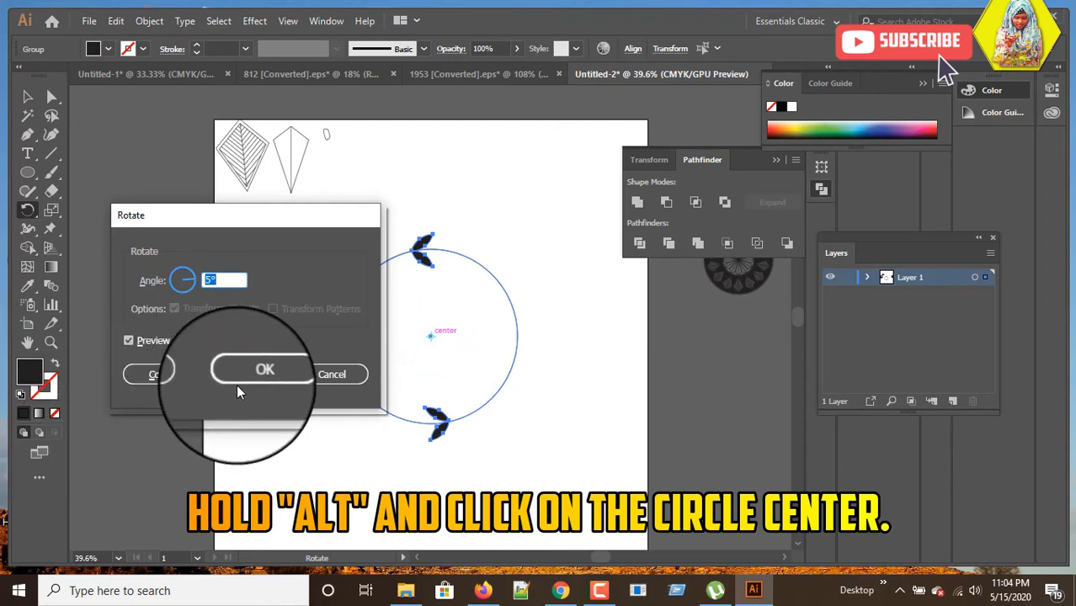
pyautogui.click(221, 280)
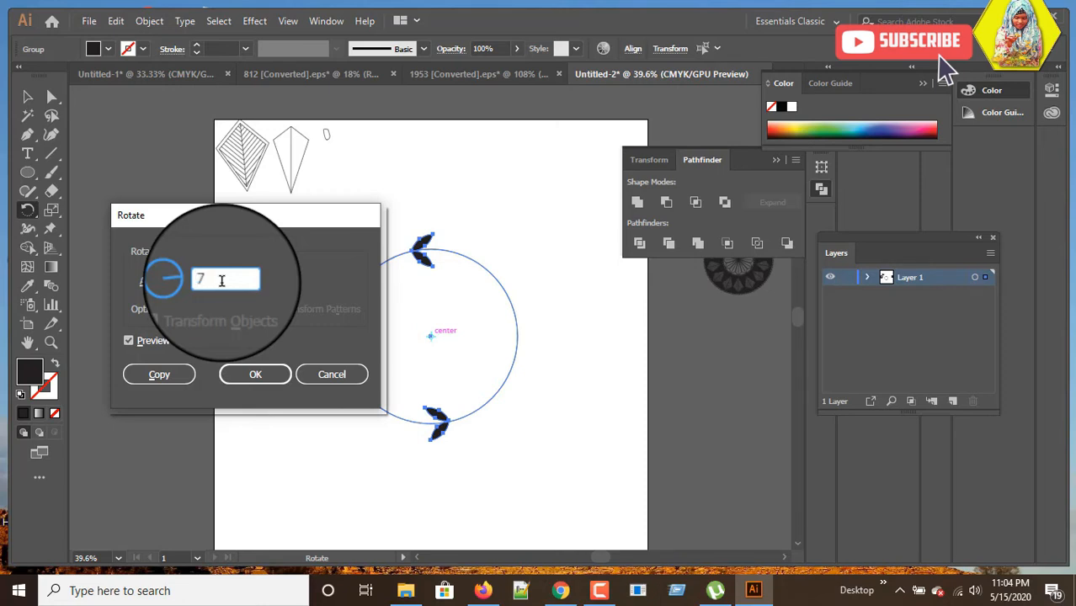
pyautogui.click(128, 341)
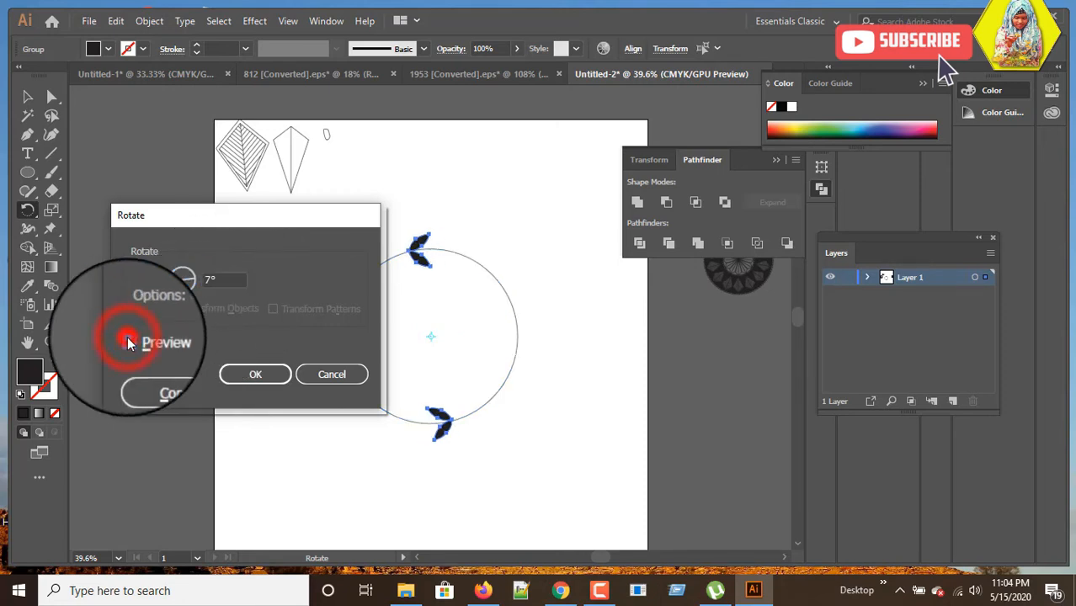
pyautogui.click(168, 380)
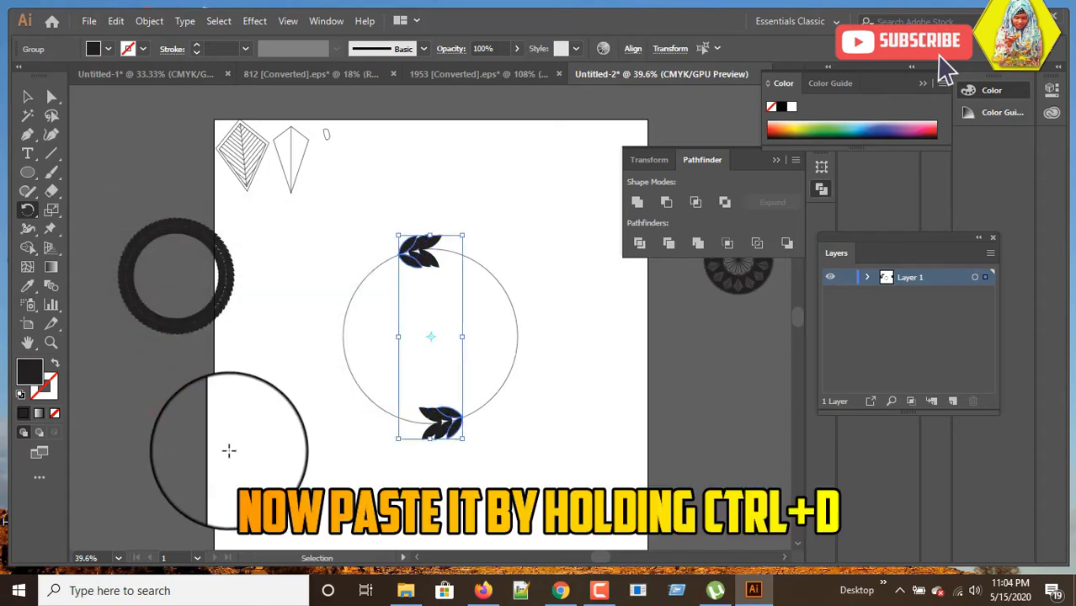
# - Repeat the rotated copy of the leaf pairs until they close the ring around the circle, then clear the selection
pyautogui.hotkey('ctrl', 'd')
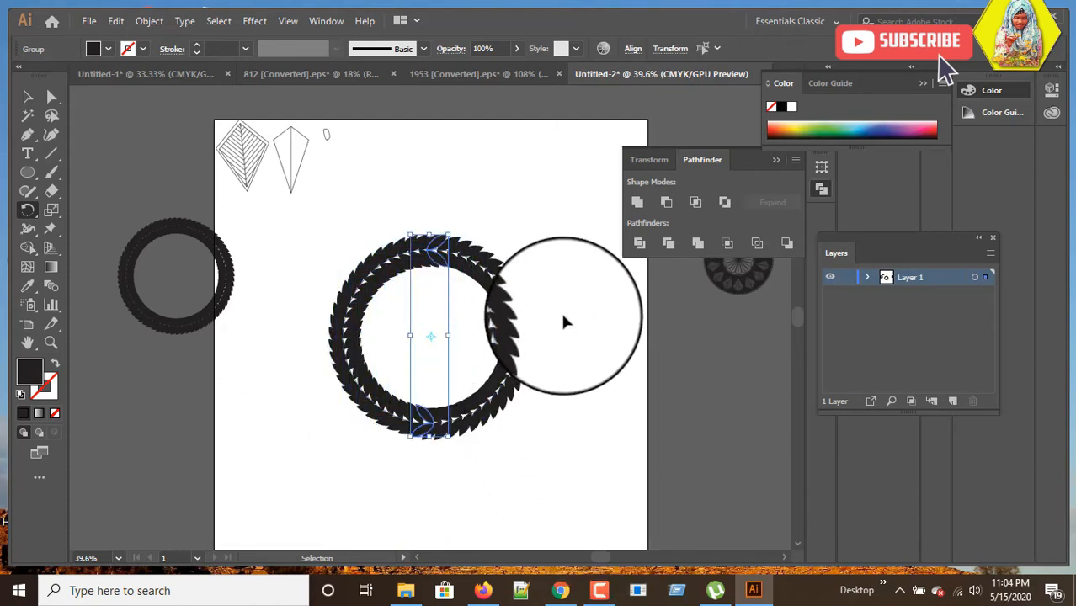
pyautogui.press('r')
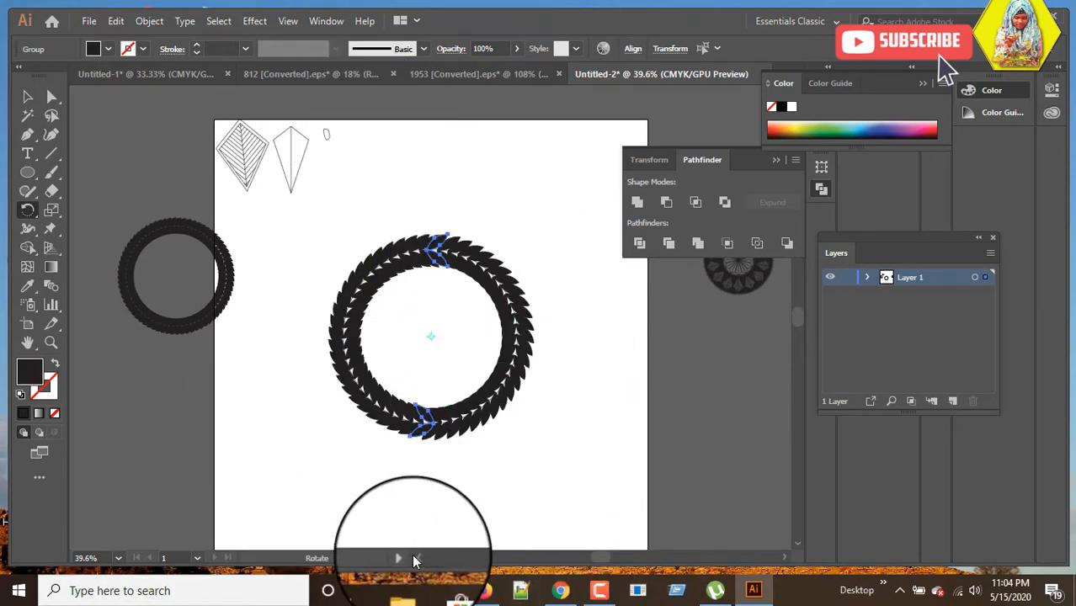
pyautogui.click(28, 95)
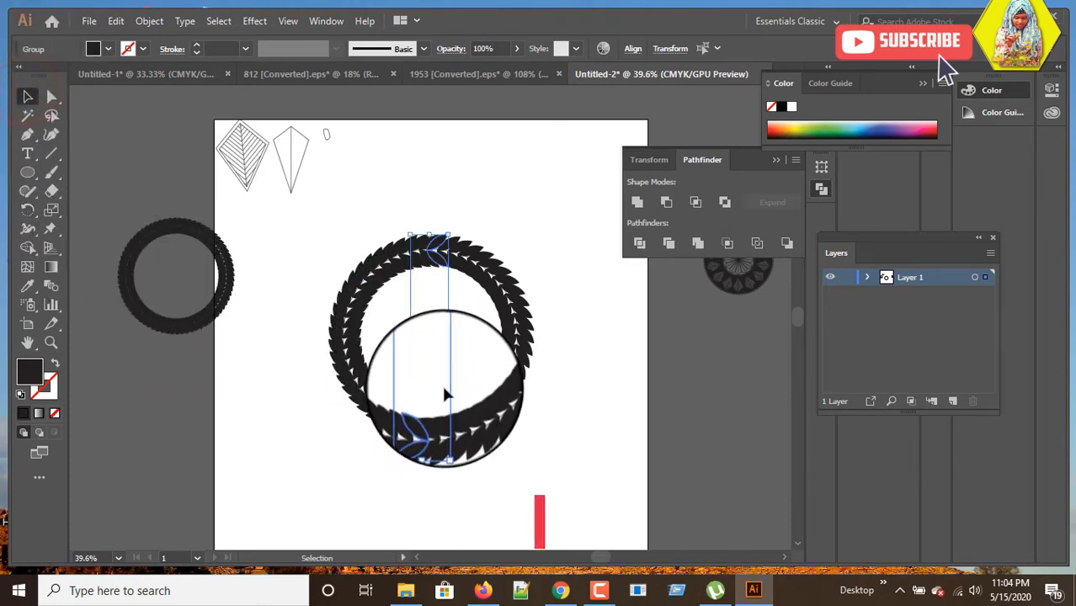
pyautogui.click(488, 453)
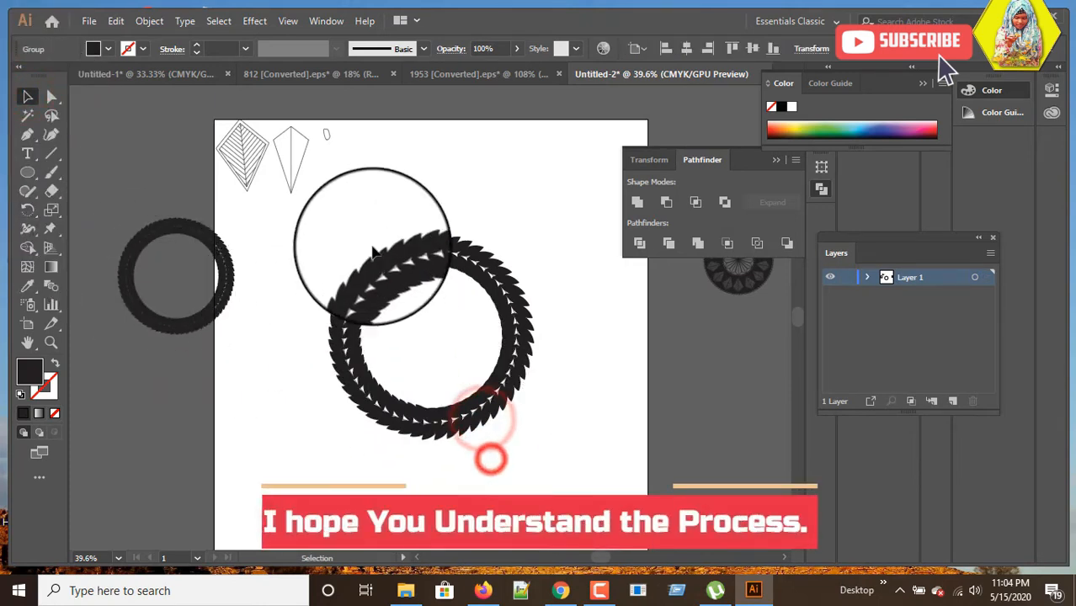
# - Select all the leaf pairs of the finished ring and group them
pyautogui.moveTo(354, 200); pyautogui.dragTo(498, 398)
pyautogui.rightClick(499, 397)
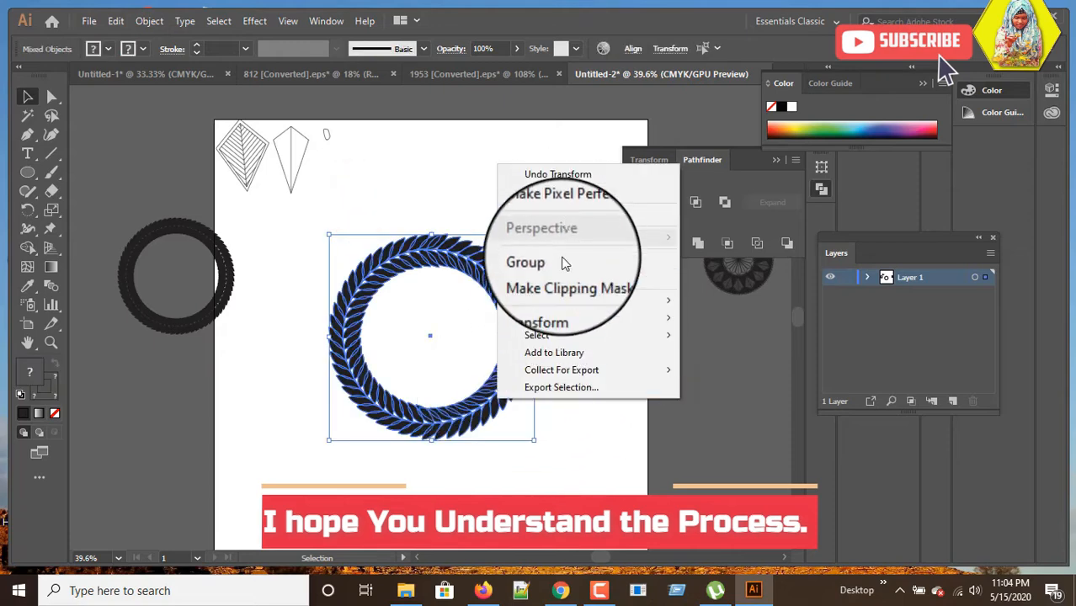
pyautogui.click(432, 457)
pyautogui.moveTo(330, 228); pyautogui.dragTo(539, 511)
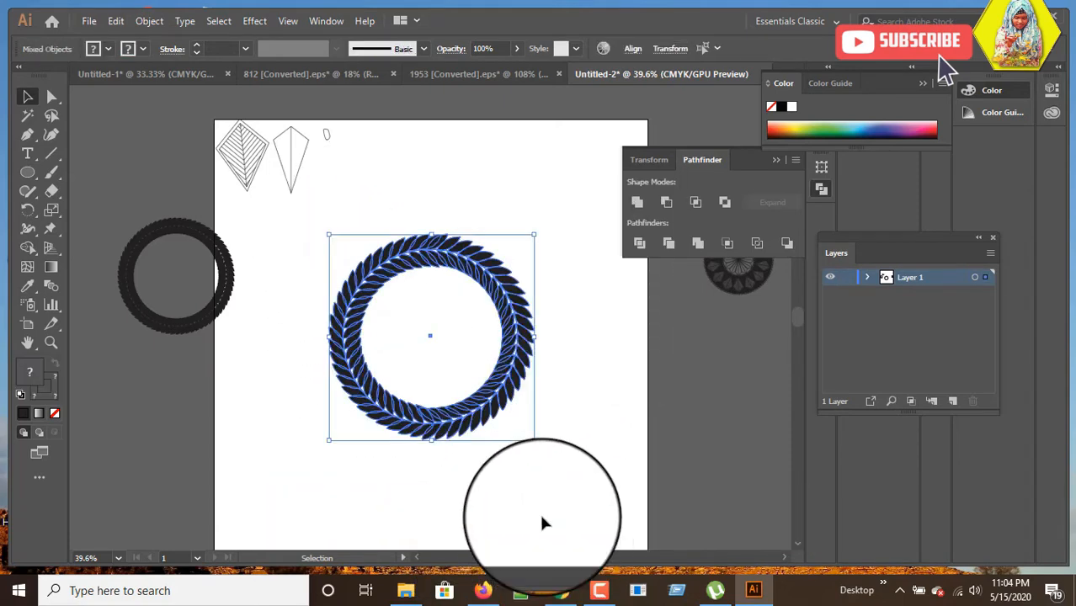
pyautogui.rightClick(455, 424)
pyautogui.click(504, 281)
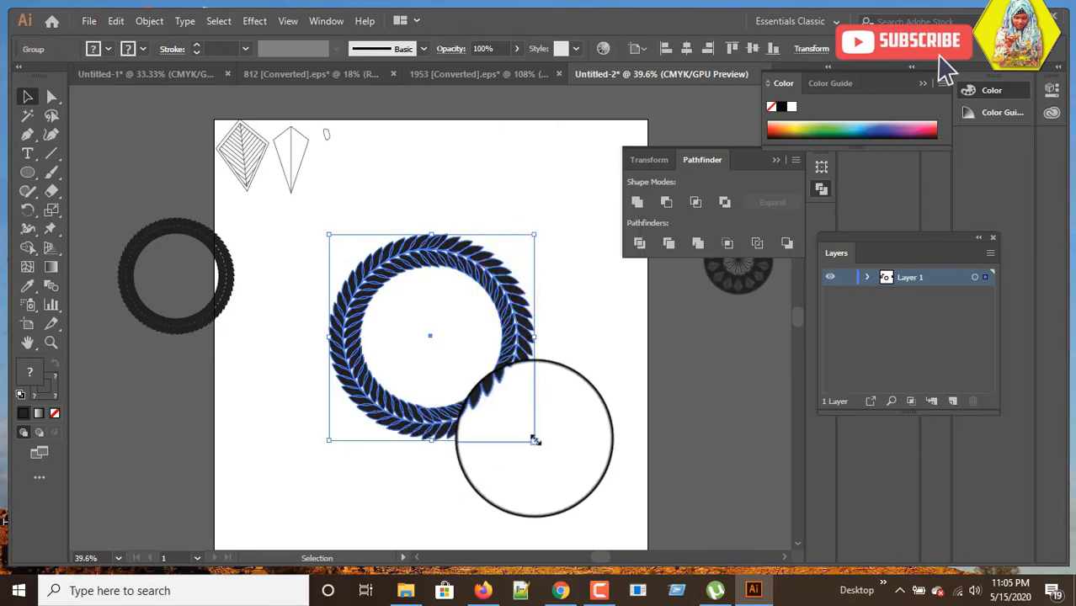
# - Shrink the grouped ring, park it off the artboard below the other leaf ring, and shift that ring clear of the artboard edge
pyautogui.moveTo(535, 439); pyautogui.dragTo(487, 392)
pyautogui.moveTo(462, 355); pyautogui.dragTo(186, 437)
pyautogui.click(274, 453)
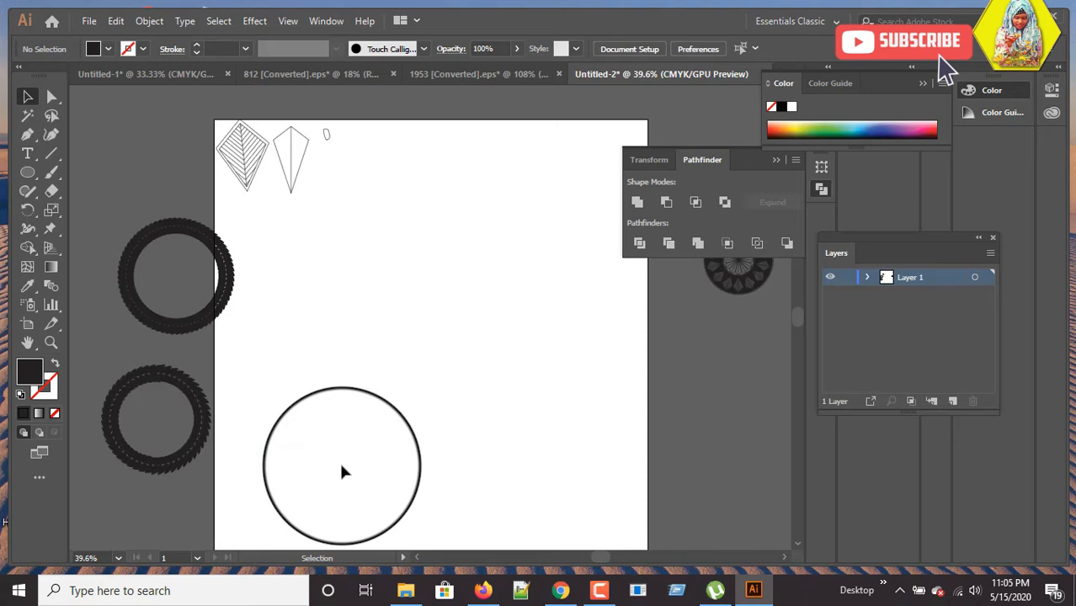
pyautogui.moveTo(341, 470); pyautogui.dragTo(198, 320)
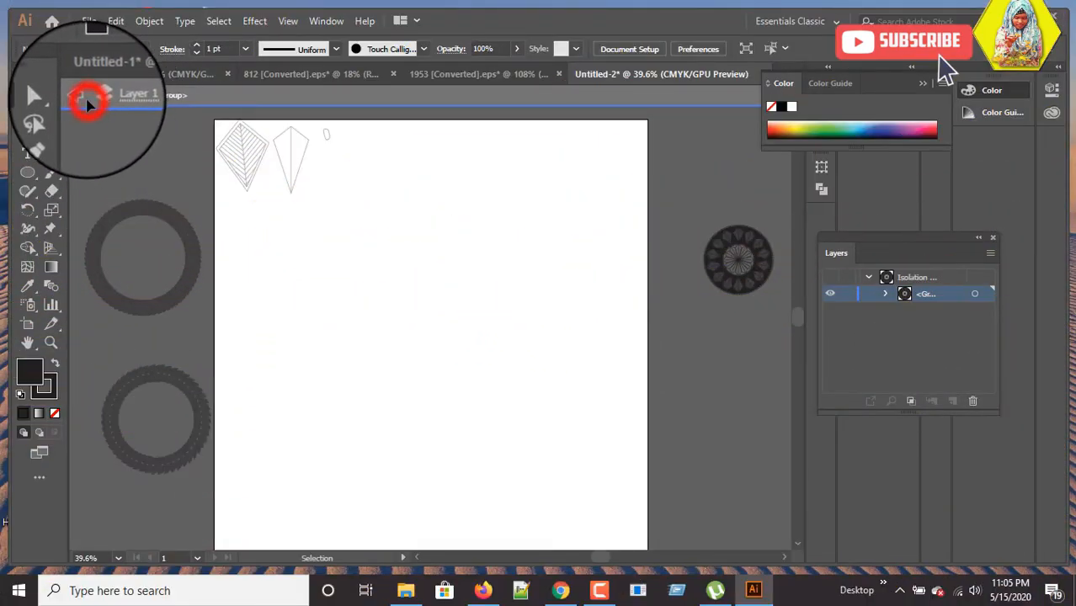
pyautogui.click(88, 101)
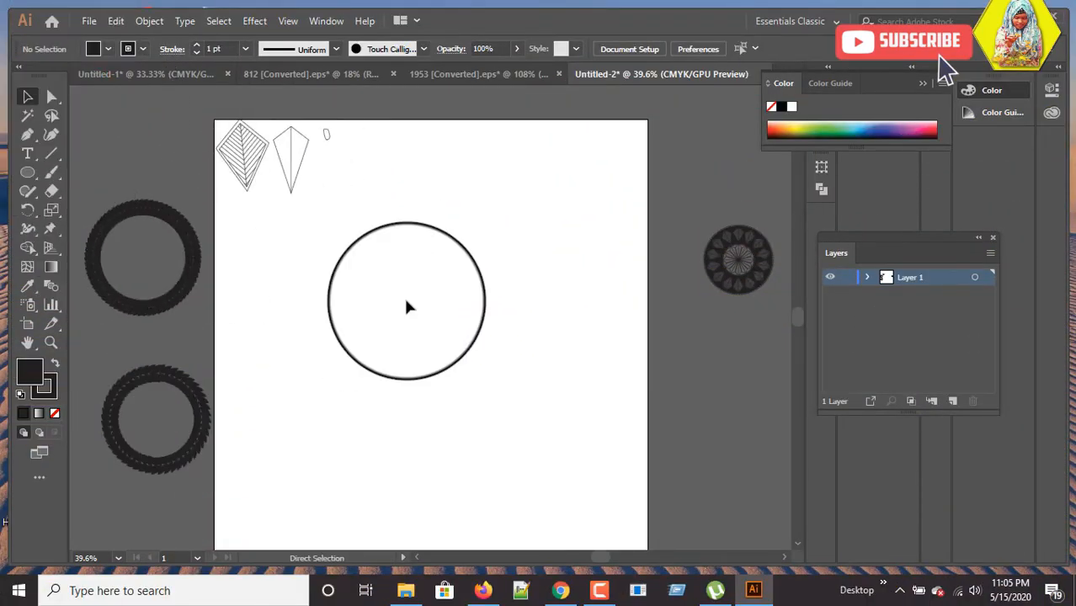
# - Show the rulers and add one vertical and one horizontal guide, both centred on the artboard
pyautogui.hotkey('ctrl', 'r')
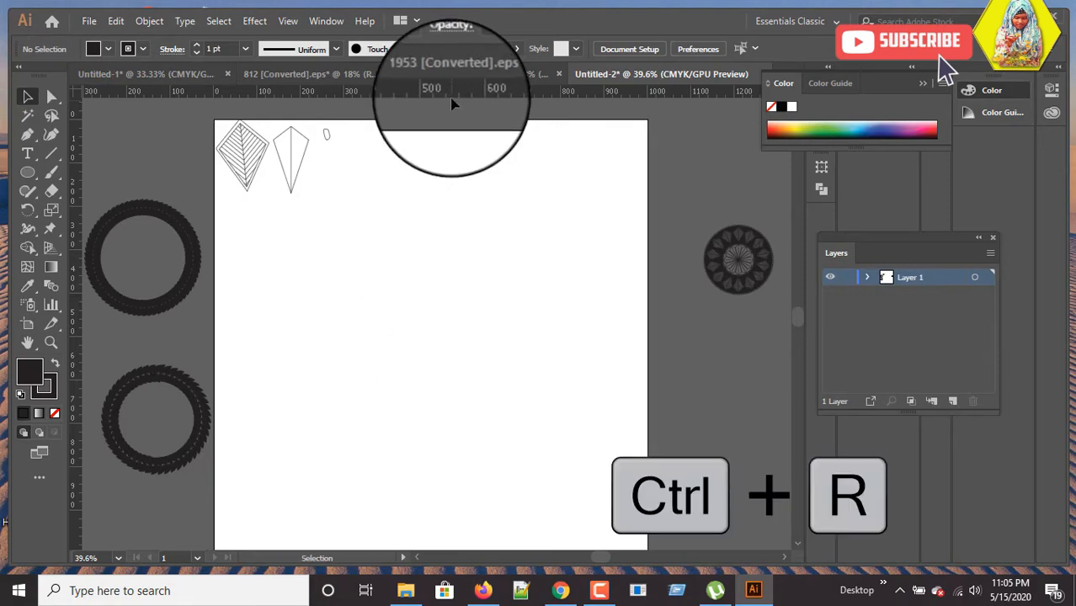
pyautogui.moveTo(452, 103); pyautogui.dragTo(360, 460)
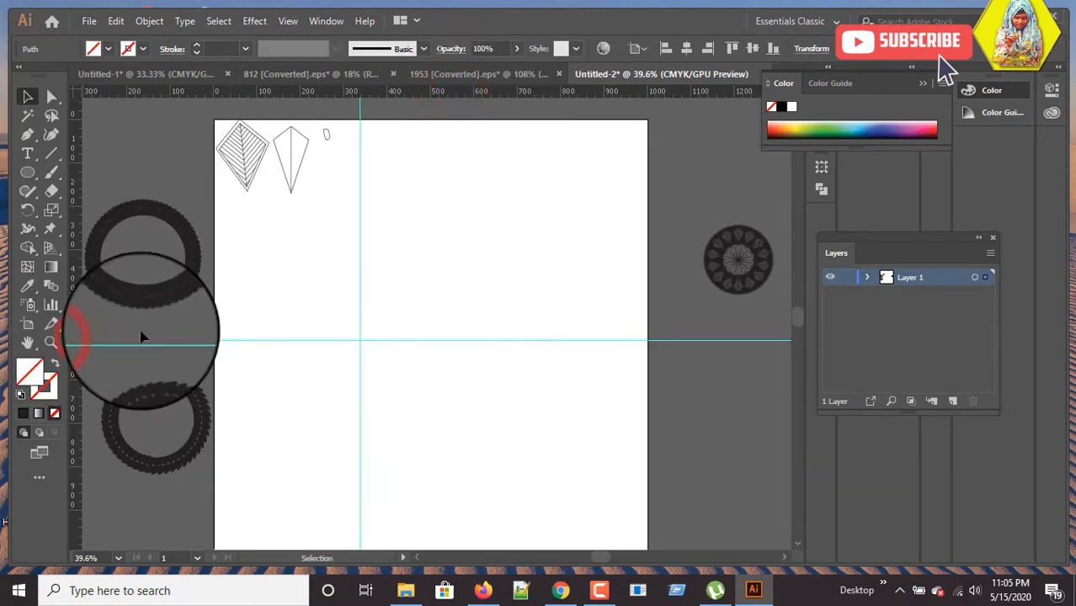
pyautogui.moveTo(327, 272); pyautogui.dragTo(436, 394)
pyautogui.click(633, 48)
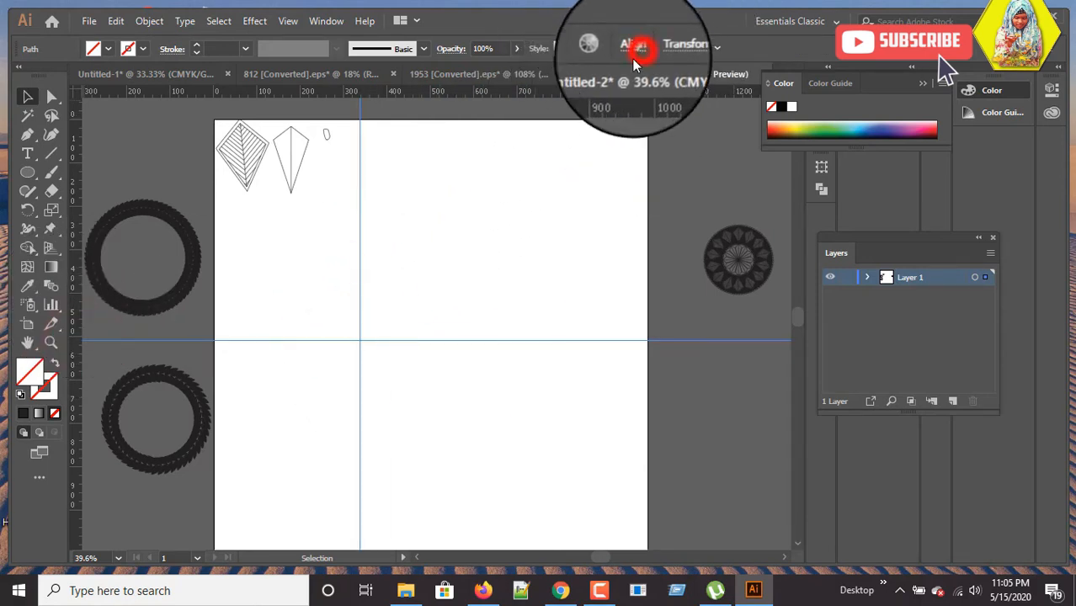
pyautogui.click(504, 96)
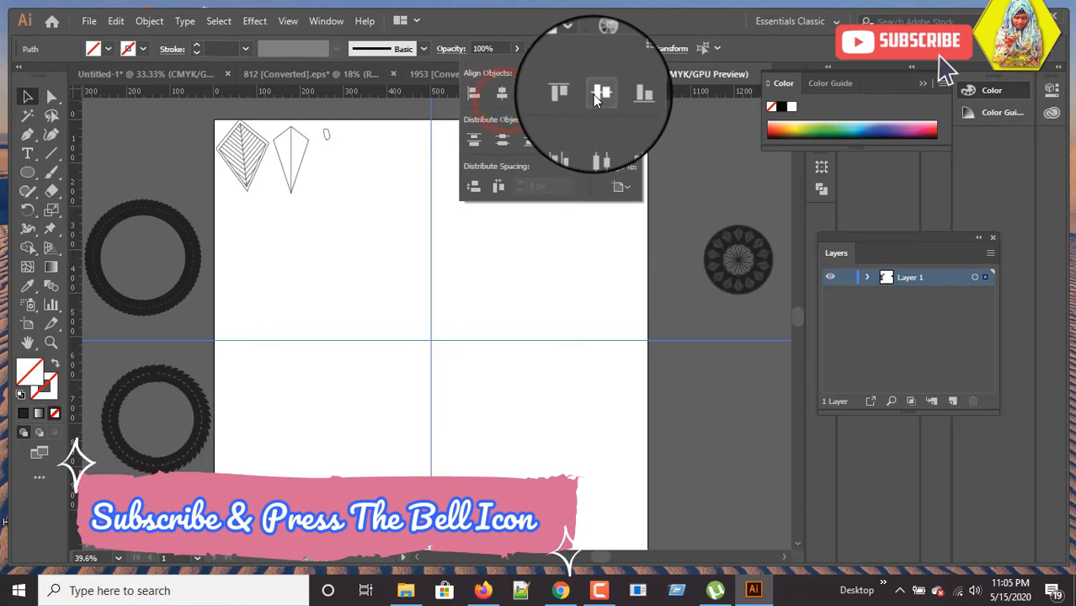
pyautogui.click(597, 93)
pyautogui.click(570, 337)
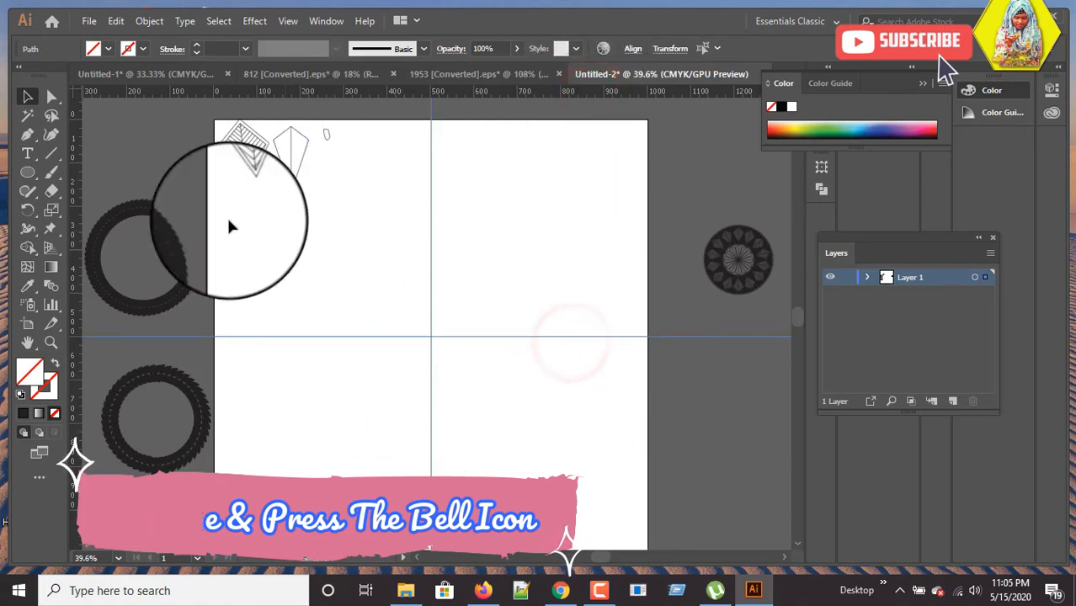
# - Centre the kite shape on the artboard and move it straight up so its lower tip meets the guides' intersection
pyautogui.click(301, 173)
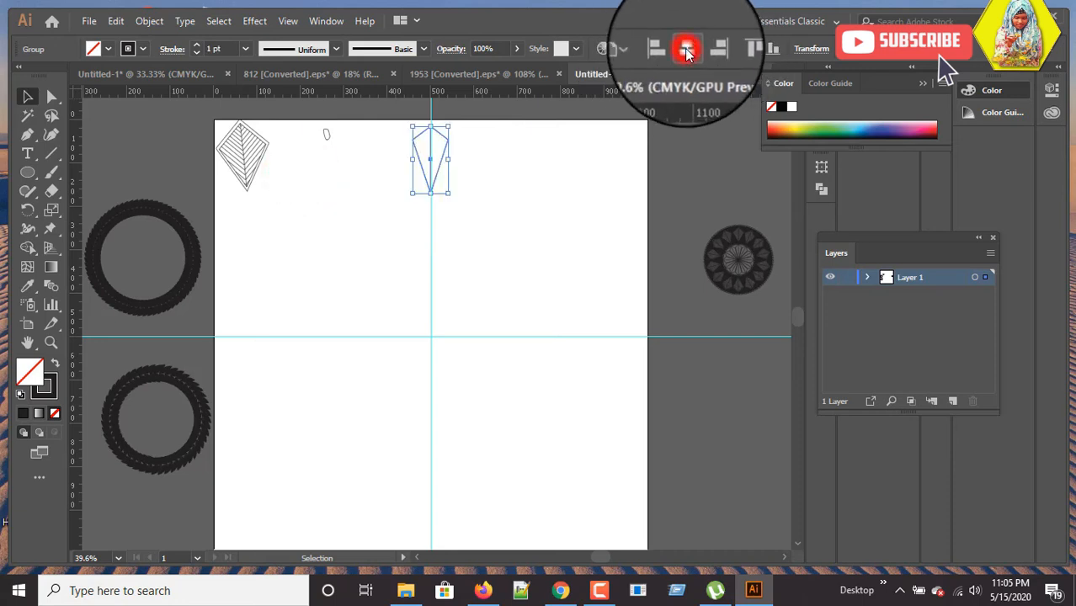
pyautogui.click(751, 49)
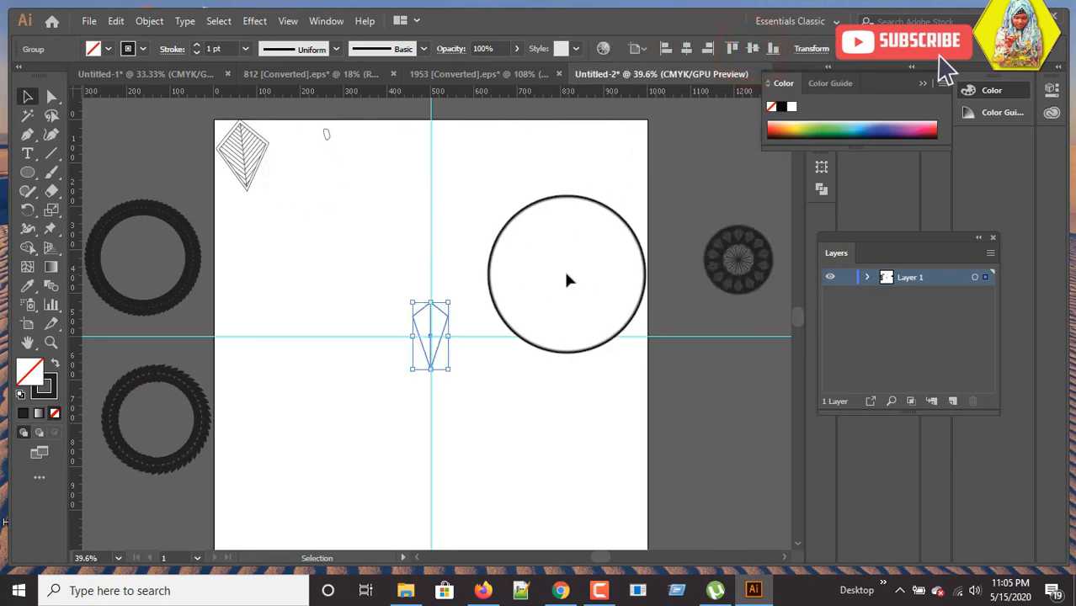
pyautogui.moveTo(568, 281); pyautogui.dragTo(439, 267)
pyautogui.press('Delete')
pyautogui.click(464, 427)
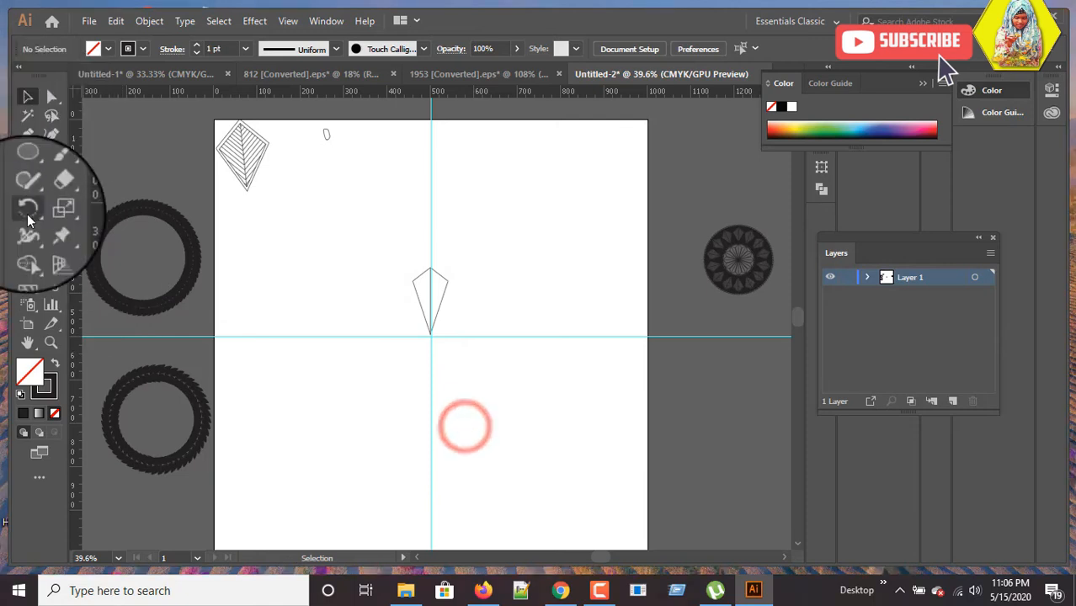
# - Make a copy of the kite shape rotated 36° about the guides' intersection
pyautogui.click(26, 212)
pyautogui.click(28, 96)
pyautogui.click(415, 296)
pyautogui.click(26, 212)
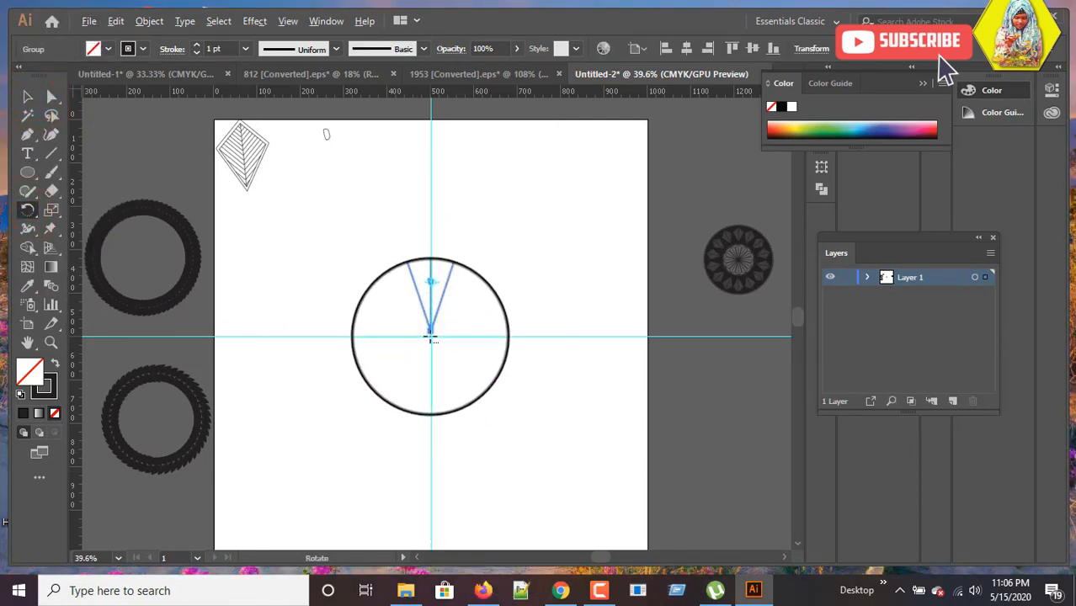
pyautogui.keyDown('alt'); pyautogui.click(431, 336); pyautogui.keyUp('alt')
pyautogui.click(230, 282)
pyautogui.write('36')
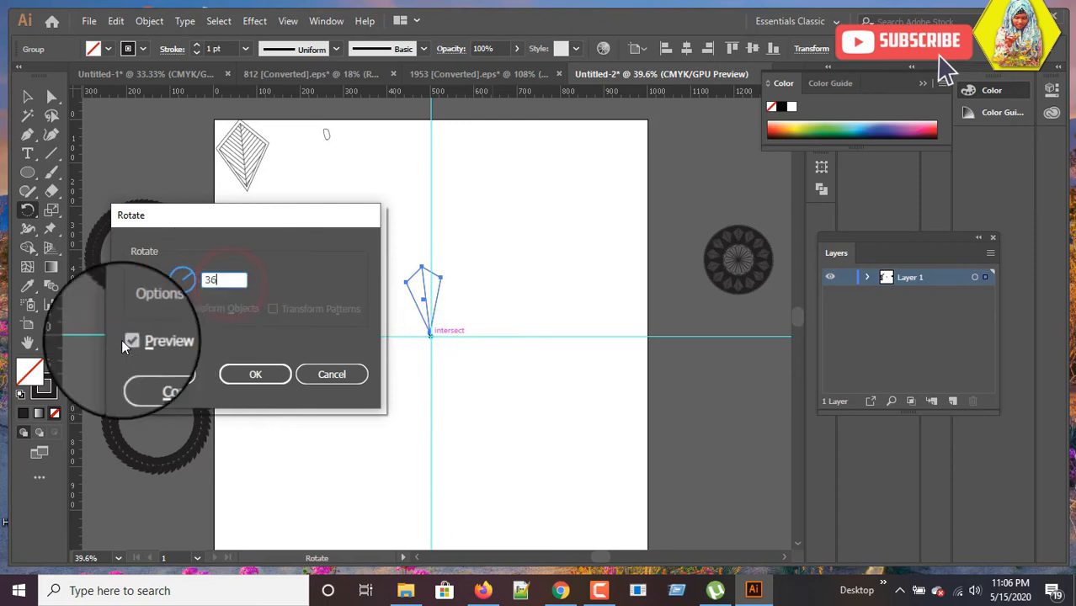
pyautogui.click(144, 374)
# - Repeat the rotated kite copy until the petals form a complete flower around the centre
pyautogui.hotkey('ctrl', 'd')
pyautogui.hotkey('ctrl', 'd')
pyautogui.hotkey('ctrl', 'd')
pyautogui.hotkey('ctrl', 'd')
pyautogui.hotkey('ctrl', 'd')
pyautogui.hotkey('ctrl', 'd')
pyautogui.hotkey('ctrl', 'd')
pyautogui.hotkey('ctrl', 'd')
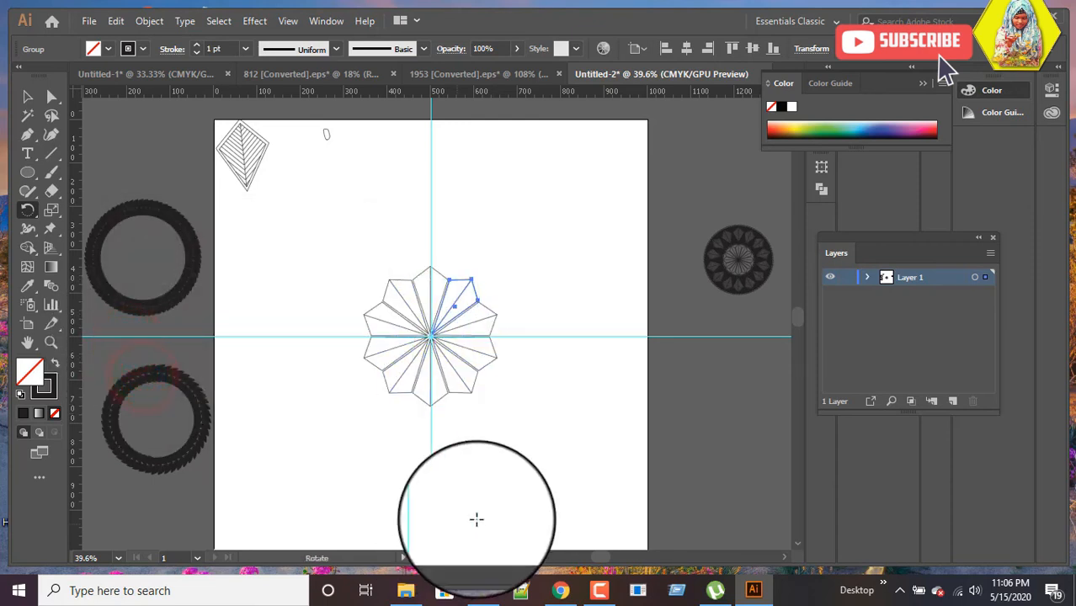
# - Draw a circle centred on the artboard around the flower and resize it to touch the petal tips
pyautogui.click(23, 179)
pyautogui.moveTo(377, 187); pyautogui.dragTo(504, 266)
pyautogui.click(633, 48)
pyautogui.click(502, 93)
pyautogui.click(598, 93)
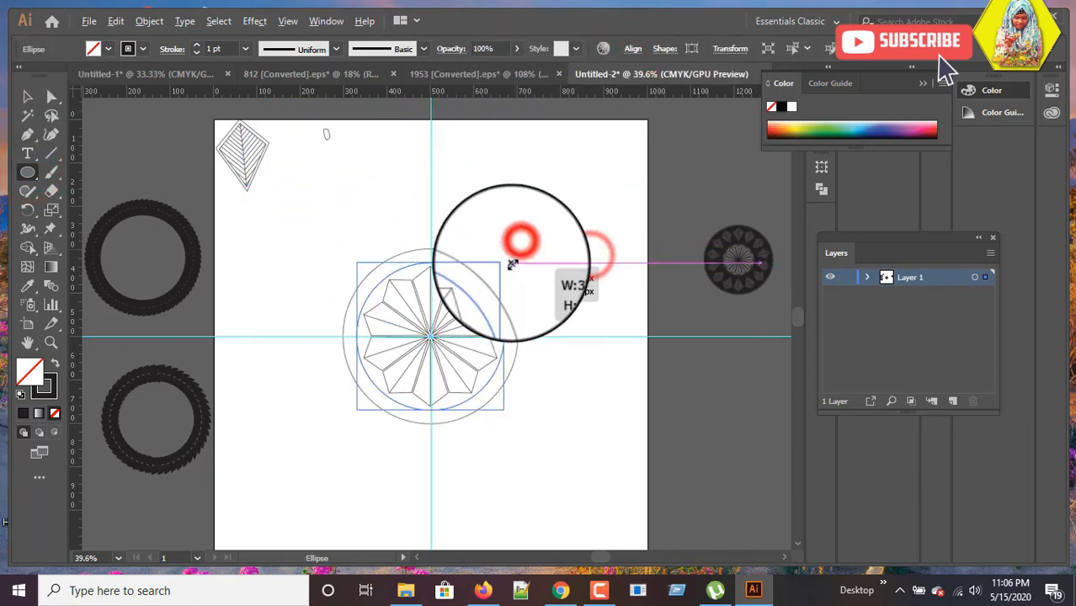
# - Turn the small rounded shape beside the leaf outline so it lies horizontally, and resize it
pyautogui.click(27, 96)
pyautogui.click(327, 135)
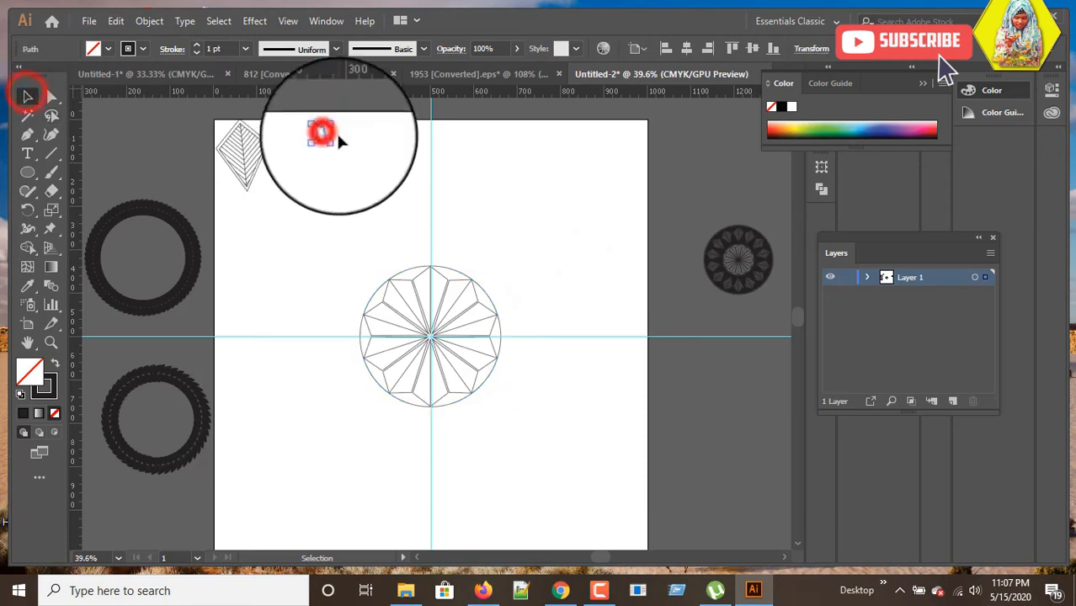
pyautogui.moveTo(338, 144)
pyautogui.mouseDown()
pyautogui.moveTo(354, 133)
pyautogui.moveTo(335, 142)
pyautogui.moveTo(345, 152)
pyautogui.mouseUp()
pyautogui.click(339, 145)
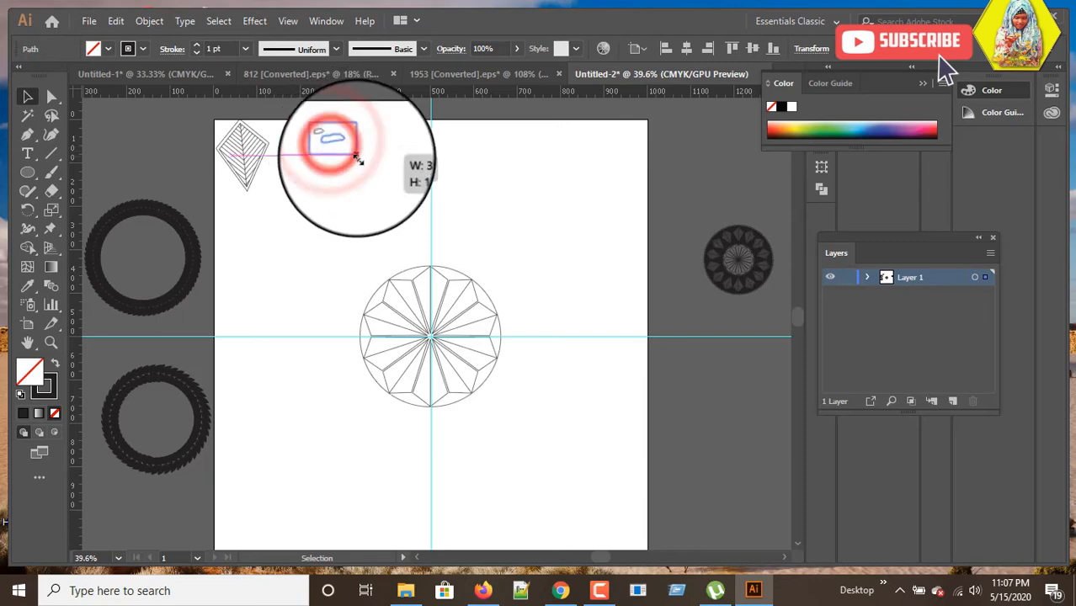
pyautogui.click(342, 202)
pyautogui.doubleClick(342, 148)
pyautogui.click(93, 110)
# - Place the small shape centred on the circle's top point and copy it to the circle's bottom point
pyautogui.click(346, 147)
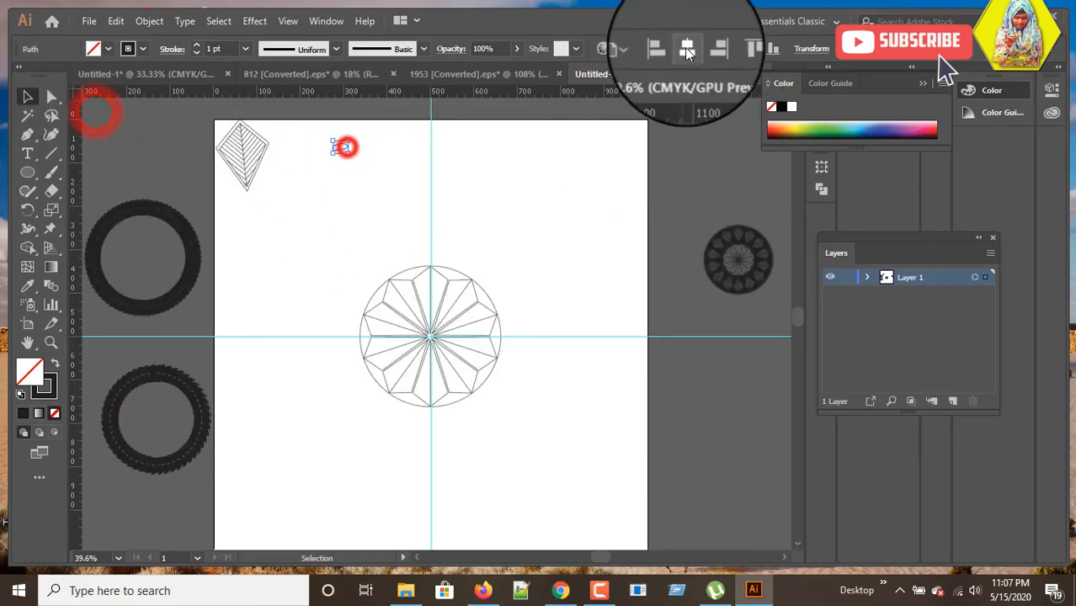
pyautogui.click(687, 49)
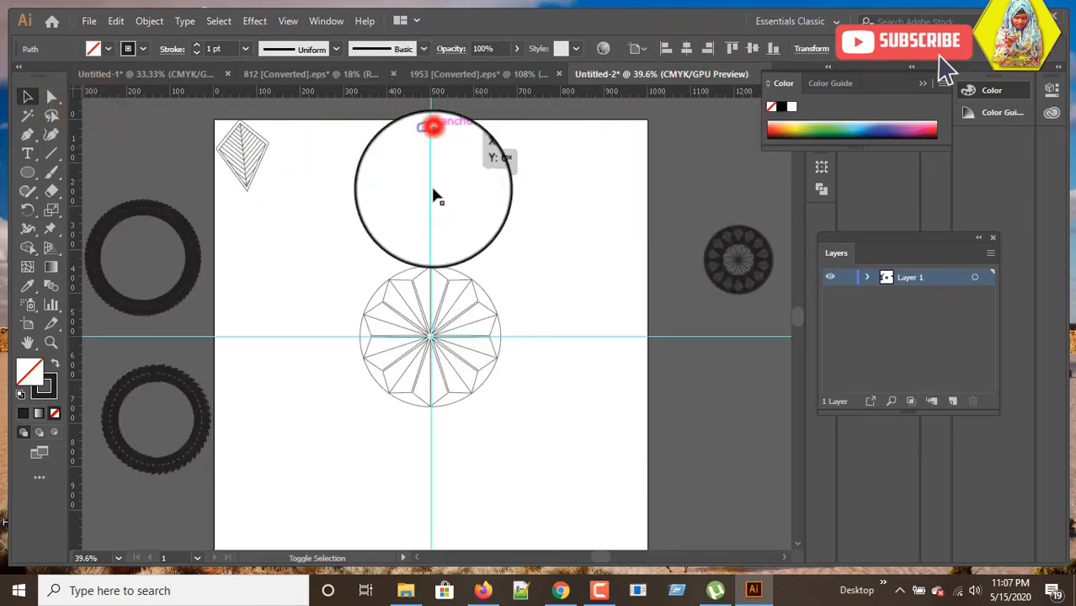
pyautogui.moveTo(435, 151); pyautogui.dragTo(437, 268)
pyautogui.moveTo(366, 482); pyautogui.dragTo(427, 413)
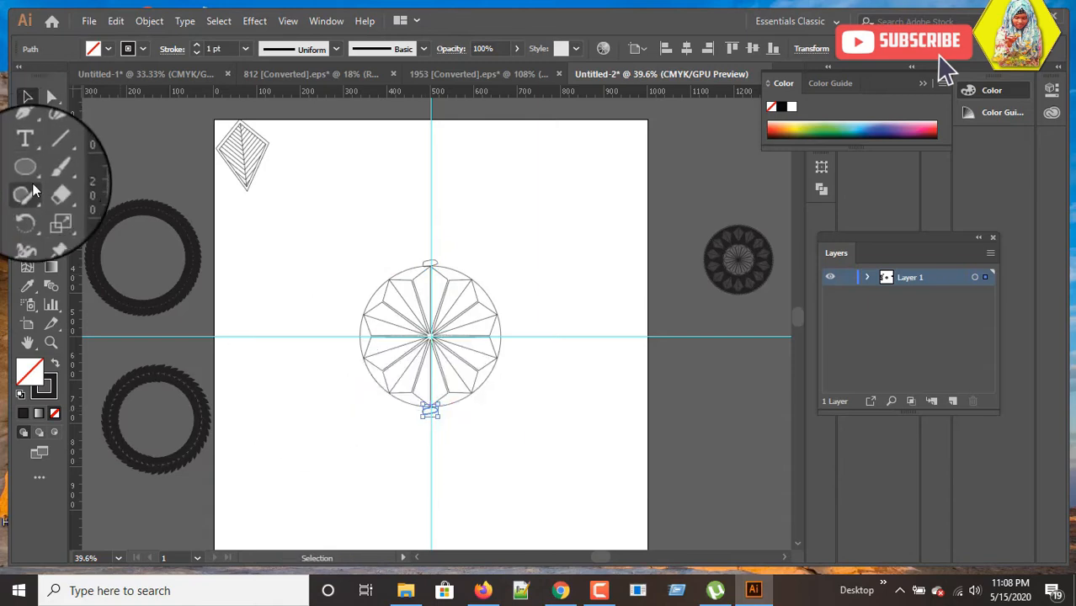
# - Select both small shapes and make a copy rotated 7° about the circle's centre
pyautogui.moveTo(429, 263); pyautogui.dragTo(438, 266)
pyautogui.click(31, 207)
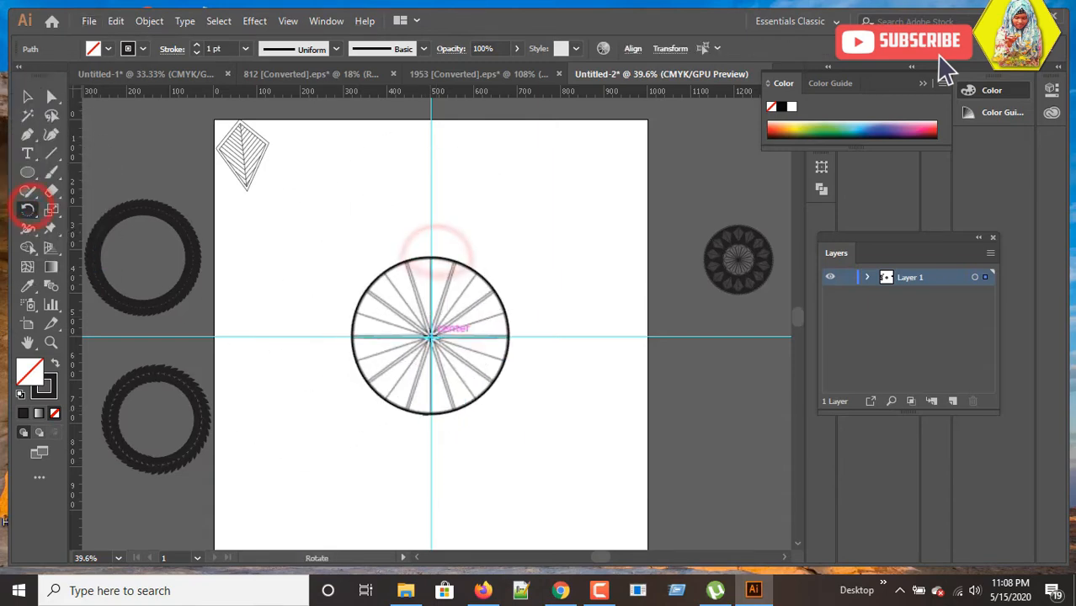
pyautogui.keyDown('alt'); pyautogui.click(429, 335); pyautogui.keyUp('alt')
pyautogui.click(229, 280)
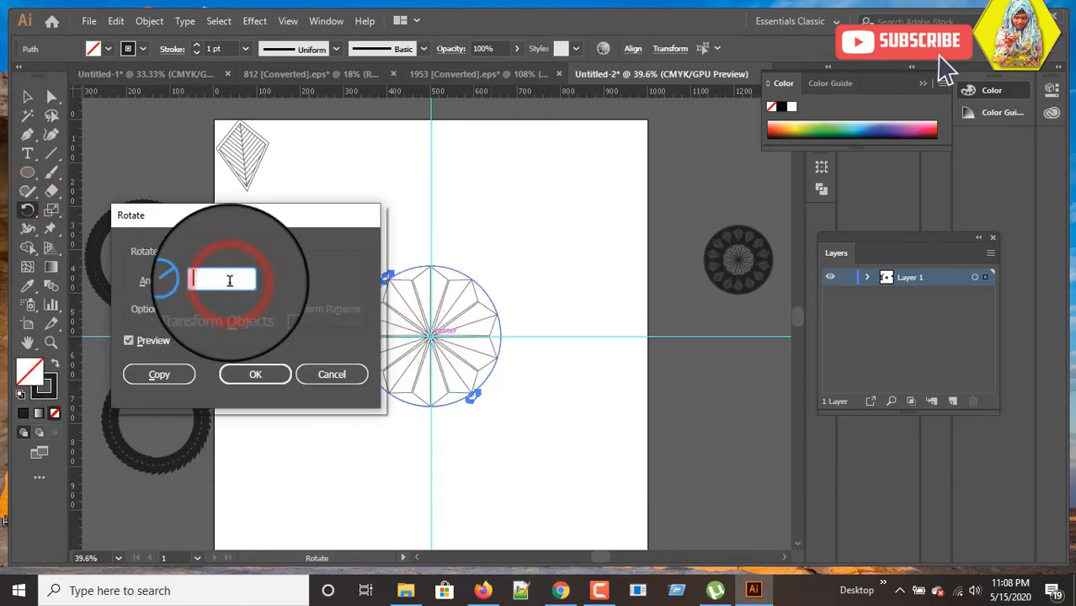
pyautogui.write('6')
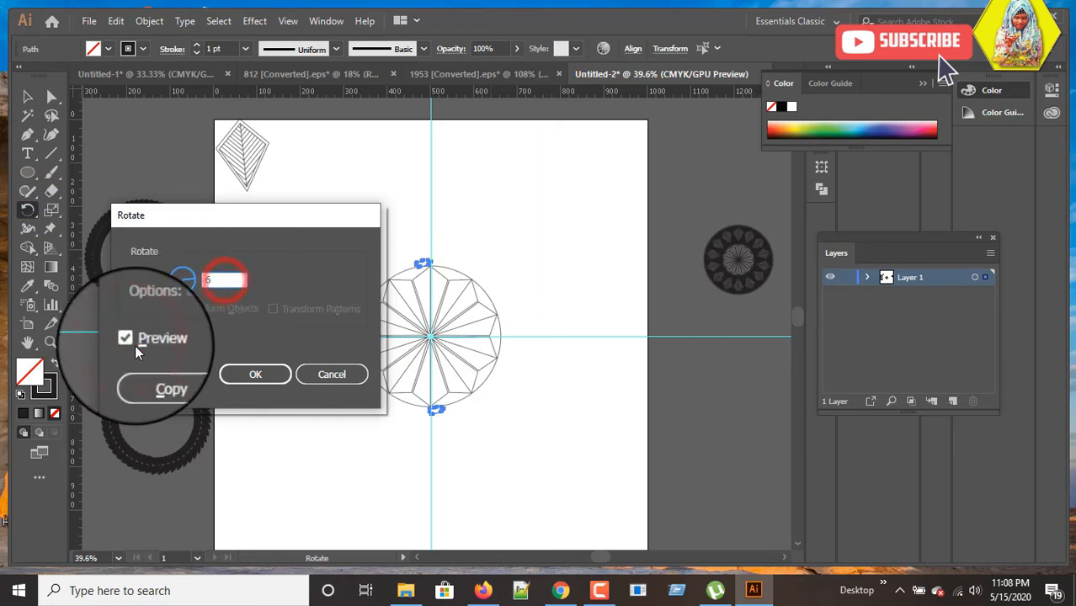
pyautogui.click(227, 279)
pyautogui.click(144, 340)
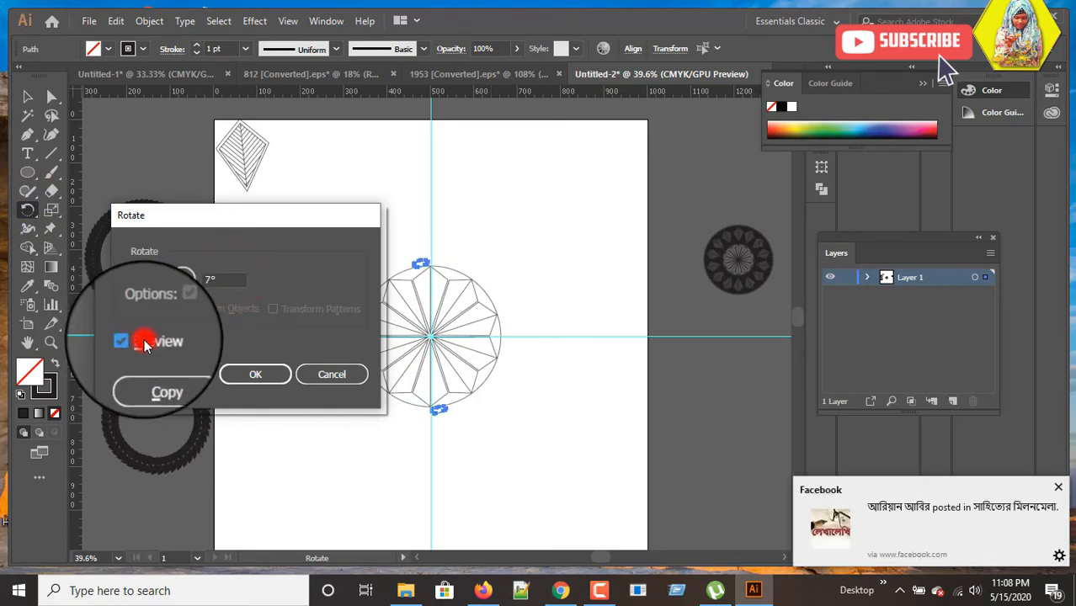
pyautogui.click(154, 374)
# - Repeat the rotated copy of the small shapes until they form a closed chain border around the circle
pyautogui.hotkey('ctrl', 'd')
pyautogui.hotkey('ctrl', 'd')
pyautogui.hotkey('ctrl', 'd')
pyautogui.hotkey('ctrl', 'd')
pyautogui.hotkey('ctrl', 'd')
pyautogui.hotkey('ctrl', 'd')
pyautogui.hotkey('ctrl', 'd')
pyautogui.hotkey('ctrl', 'd')
pyautogui.hotkey('ctrl', 'd')
pyautogui.hotkey('ctrl', 'd')
pyautogui.hotkey('ctrl', 'd')
pyautogui.hotkey('ctrl', 'd')
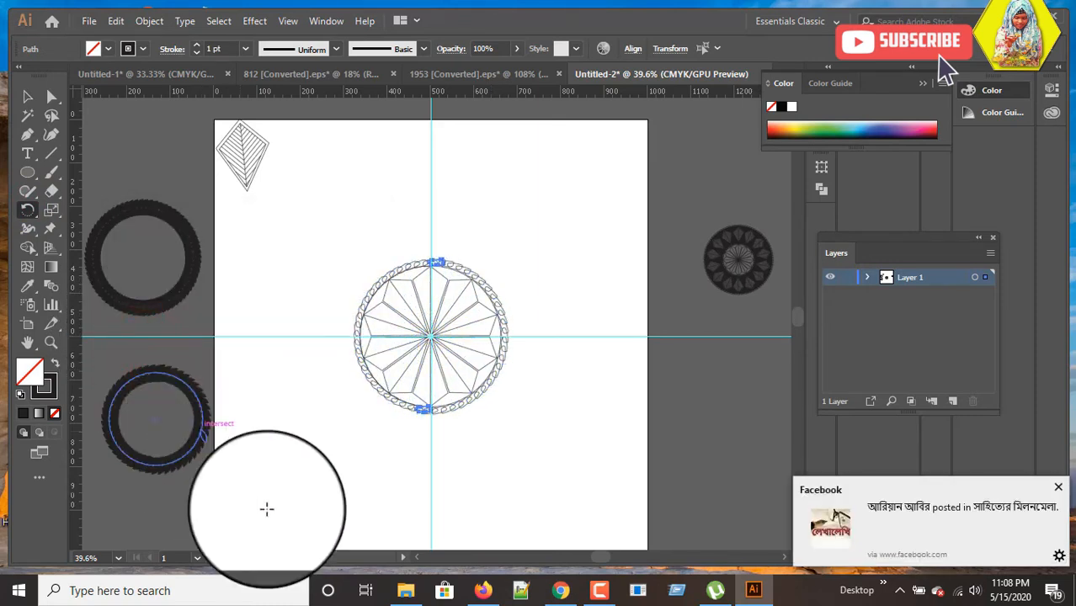
# - Draw a larger circle enclosing the chain border and align it to the artboard centre horizontally and vertically
pyautogui.click(23, 96)
pyautogui.click(26, 174)
pyautogui.click(30, 95)
pyautogui.click(373, 298)
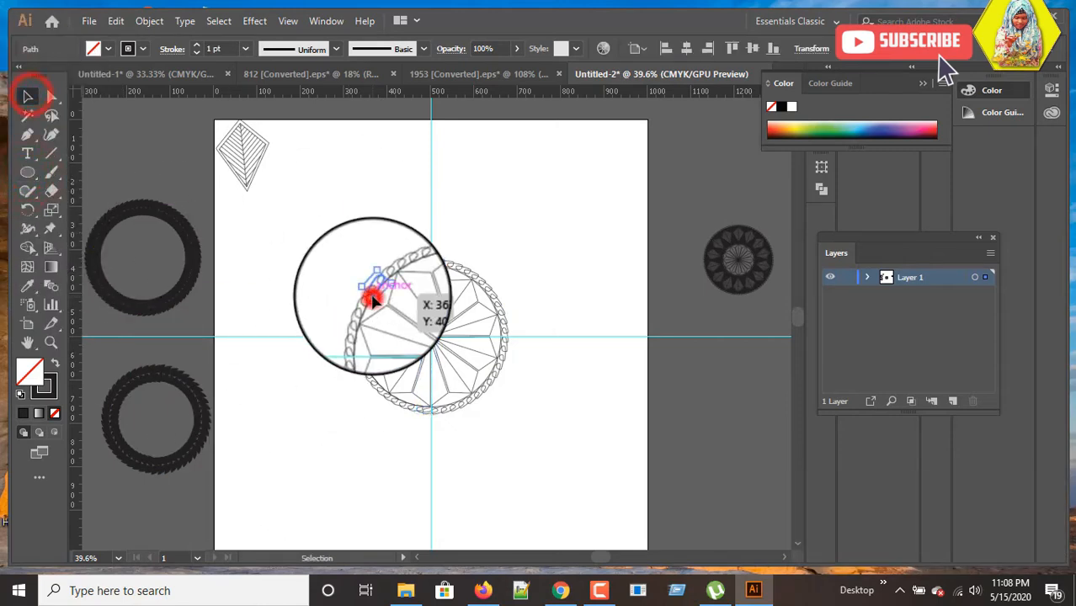
pyautogui.click(28, 172)
pyautogui.moveTo(376, 202); pyautogui.dragTo(423, 287)
pyautogui.click(638, 48)
pyautogui.click(502, 94)
pyautogui.click(599, 94)
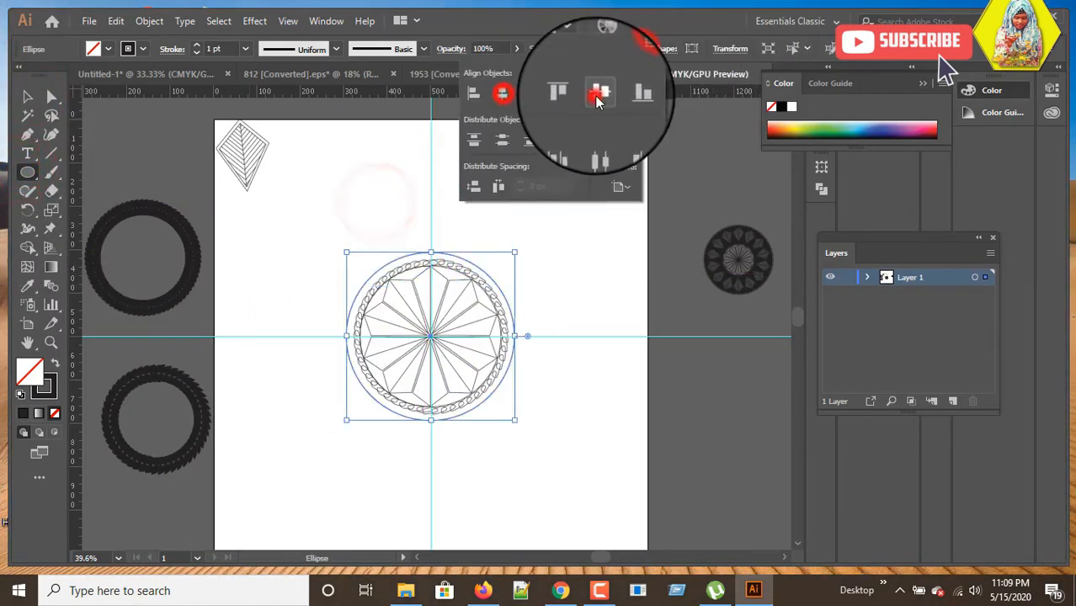
pyautogui.click(596, 62)
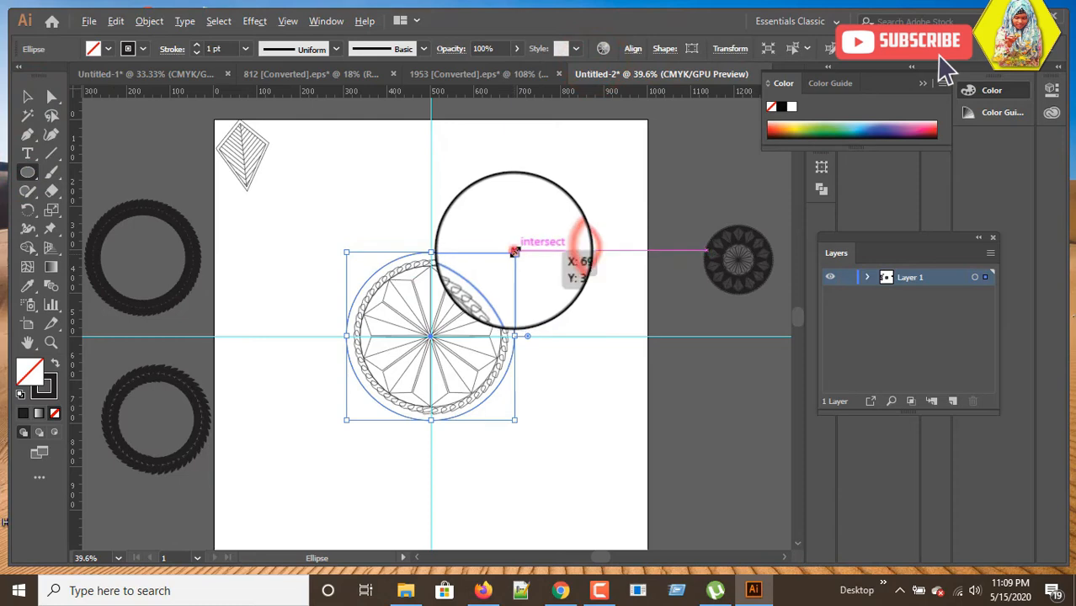
# - Shrink the enclosing circle about its centre until it sits close around the chain border, and deselect it
pyautogui.click(514, 250)
pyautogui.click(28, 95)
pyautogui.click(233, 436)
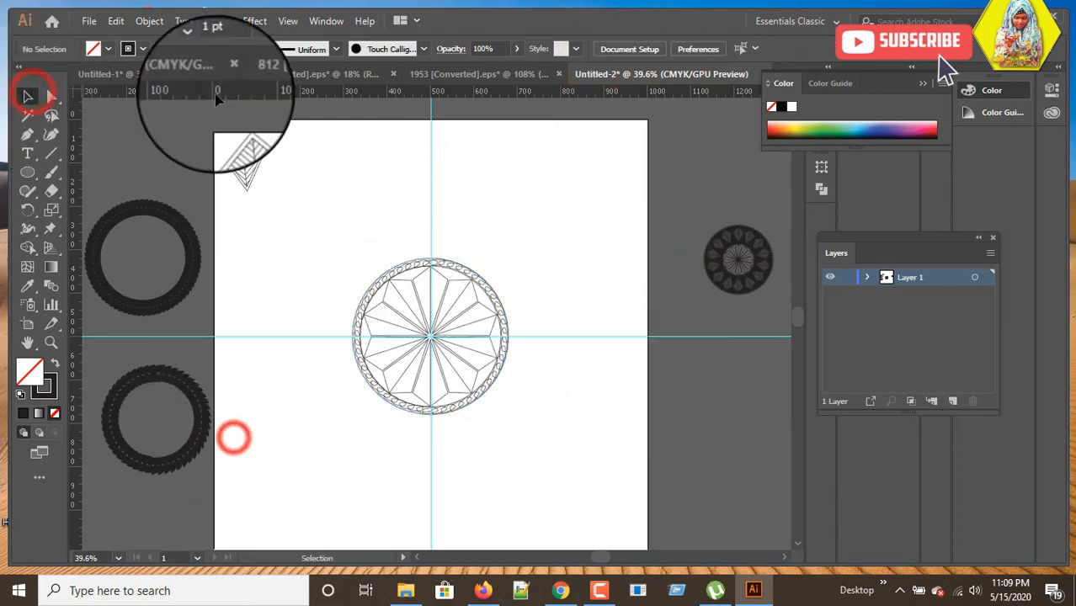
# - Align the hatched kite-shaped leaf in the artboard's corner to the artboard centre horizontally and vertically
pyautogui.click(243, 168)
pyautogui.click(686, 48)
pyautogui.click(753, 48)
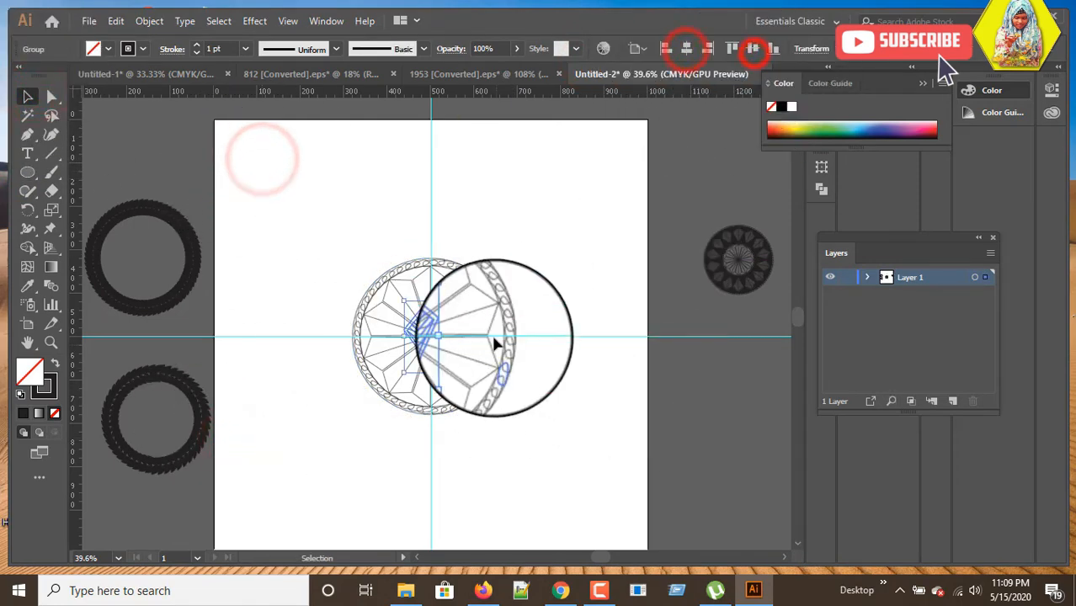
# - Move the hatched leaf up along the vertical guide until its lower tip touches the top of the circle around the chain border
pyautogui.press('Up')
pyautogui.press('Up')
pyautogui.press('Up')
pyautogui.press('Up')
pyautogui.press('Up')
pyautogui.press('Up')
pyautogui.press('Up')
pyautogui.press('Up')
pyautogui.press('Up')
pyautogui.press('Up')
pyautogui.press('Up')
pyautogui.press('Up')
pyautogui.press('Up')
pyautogui.press('Up')
pyautogui.press('Up')
pyautogui.press('Up')
pyautogui.press('Up')
pyautogui.press('Up')
pyautogui.press('Up')
pyautogui.press('Up')
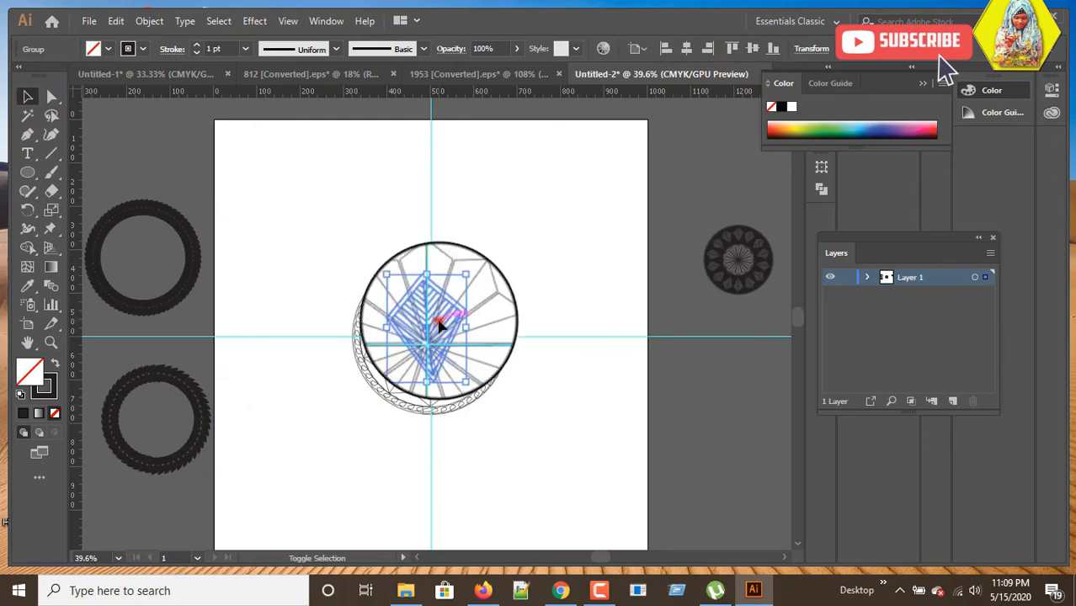
pyautogui.moveTo(439, 327); pyautogui.dragTo(462, 183)
pyautogui.click(490, 228)
pyautogui.click(456, 219)
pyautogui.click(490, 220)
pyautogui.click(442, 228)
# - Make a copy of the hatched leaf rotated 25° about the circle's centre
pyautogui.click(28, 211)
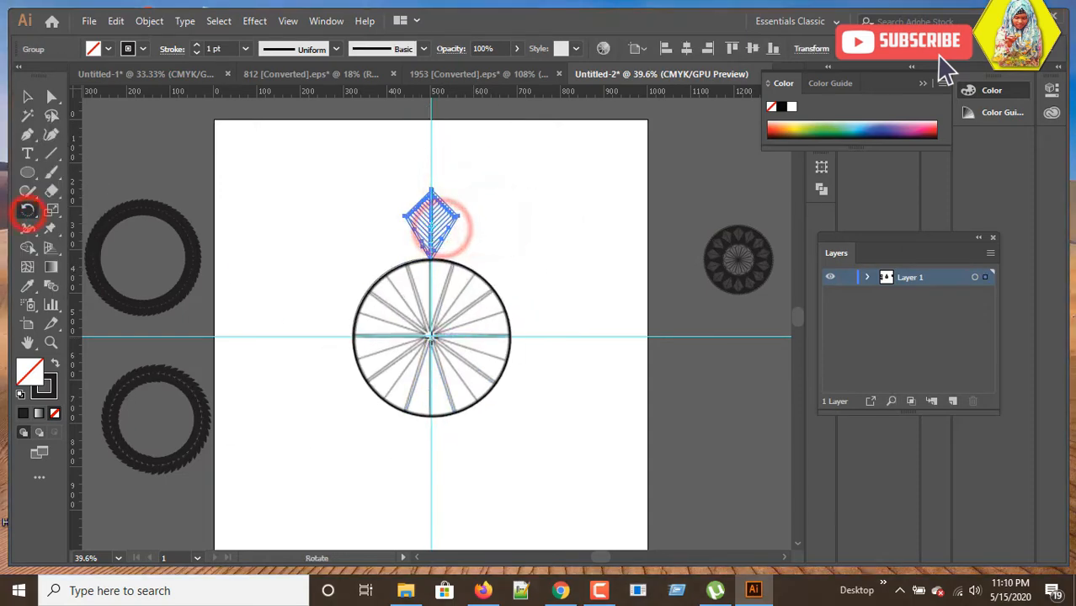
pyautogui.keyDown('alt'); pyautogui.click(431, 336); pyautogui.keyUp('alt')
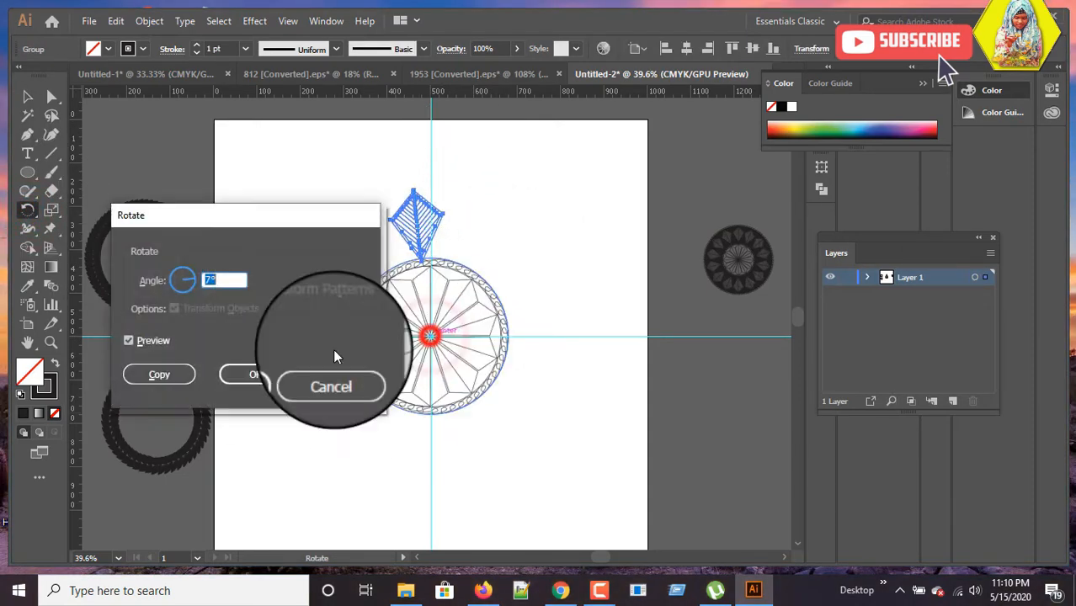
pyautogui.click(236, 281)
pyautogui.write('25')
pyautogui.click(140, 343)
pyautogui.click(139, 343)
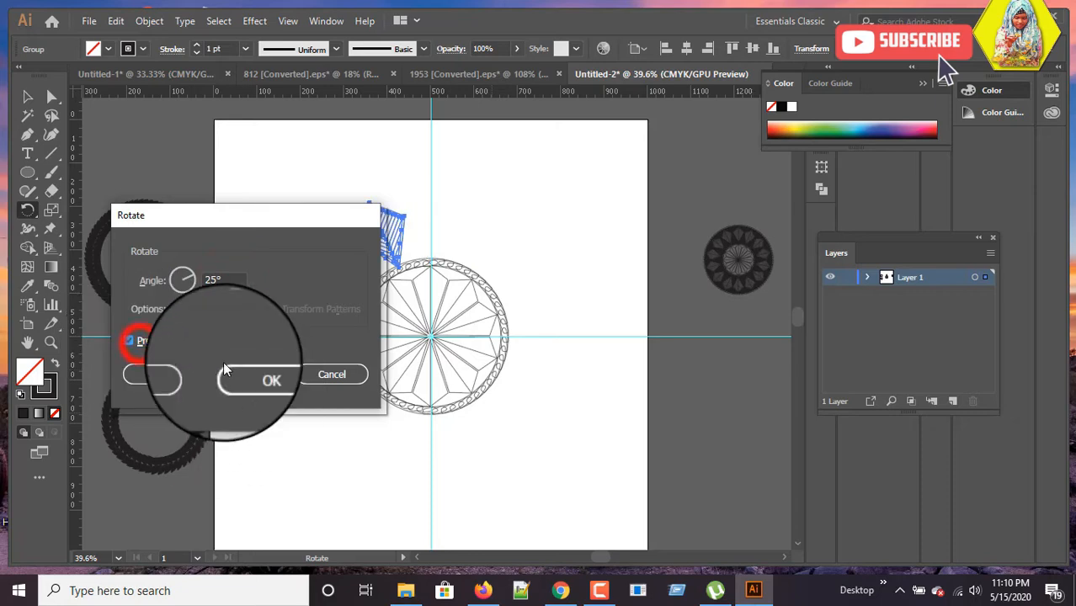
pyautogui.click(148, 374)
# - Repeat the rotated copy of the hatched leaf until the leaves surround the whole chain border
pyautogui.hotkey('ctrl', 'd')
pyautogui.hotkey('ctrl', 'd')
pyautogui.hotkey('ctrl', 'd')
pyautogui.hotkey('ctrl', 'd')
pyautogui.hotkey('ctrl', 'd')
pyautogui.hotkey('ctrl', 'd')
pyautogui.hotkey('ctrl', 'd')
pyautogui.hotkey('ctrl', 'd')
pyautogui.hotkey('ctrl', 'd')
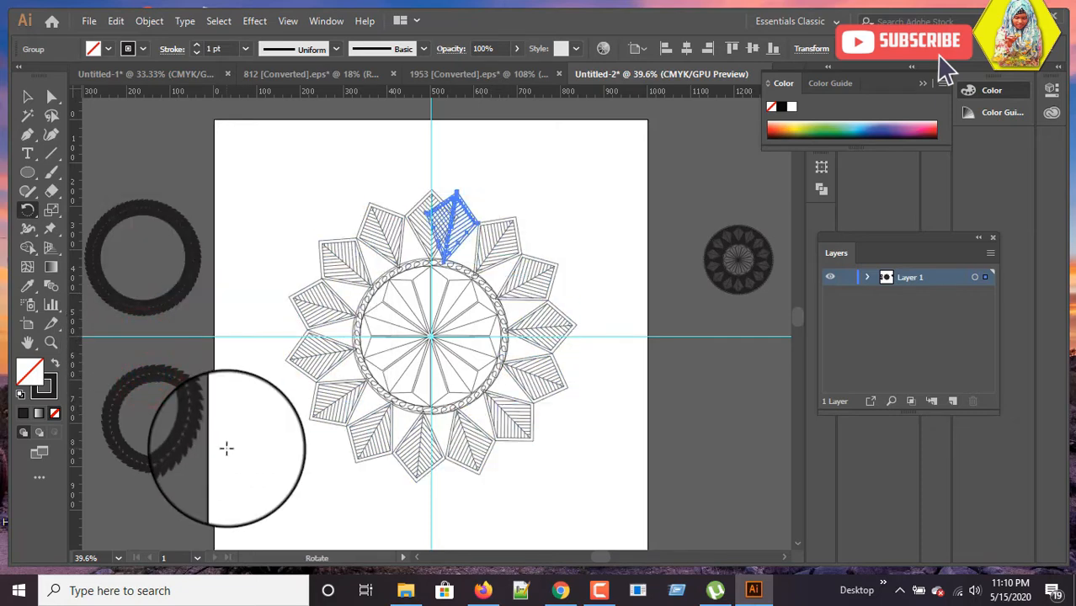
# - Delete the last leaf overlapping the first one and shift the two neighbouring leaves to narrow the gap in the ring
pyautogui.click(27, 96)
pyautogui.click(495, 243)
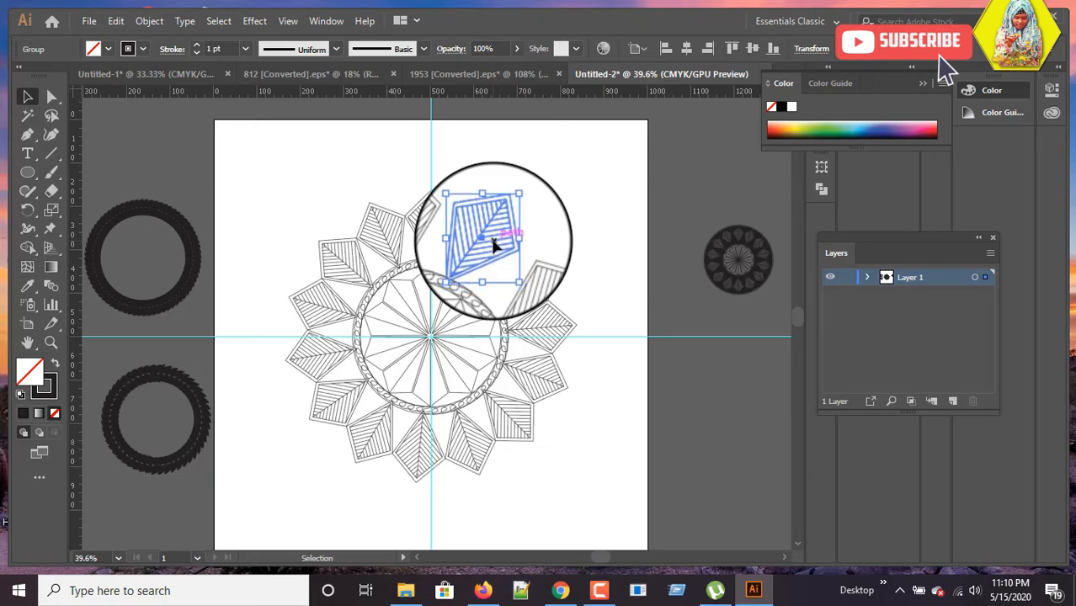
pyautogui.click(589, 258)
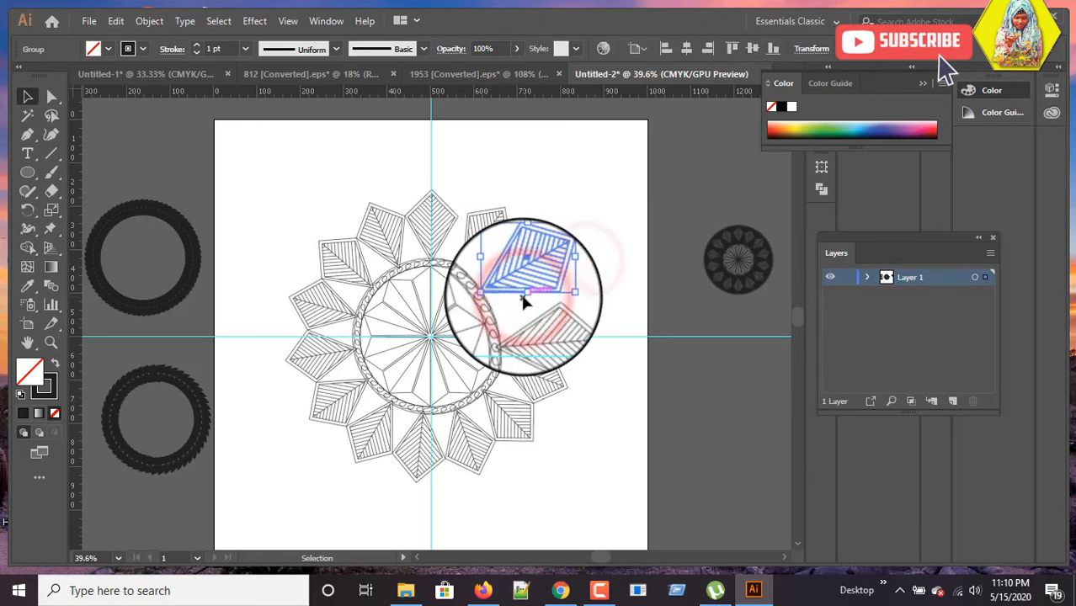
pyautogui.click(600, 234)
# - Draw a circle enclosing the leaf ring and align it to the artboard centre horizontally and vertically
pyautogui.click(27, 171)
pyautogui.moveTo(274, 175); pyautogui.dragTo(580, 486)
pyautogui.click(632, 48)
pyautogui.click(502, 93)
pyautogui.click(599, 93)
pyautogui.click(27, 96)
pyautogui.click(264, 137)
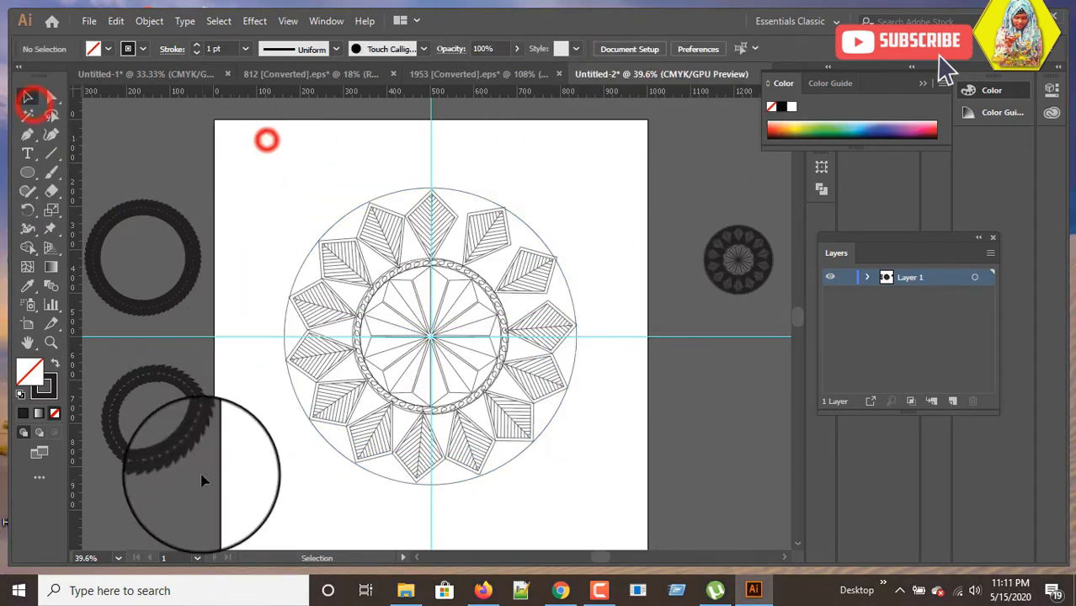
# - Place a small chain-link shape on the top point of the outer circle, centred on the vertical guide
pyautogui.click(363, 368)
pyautogui.moveTo(370, 377); pyautogui.dragTo(421, 188)
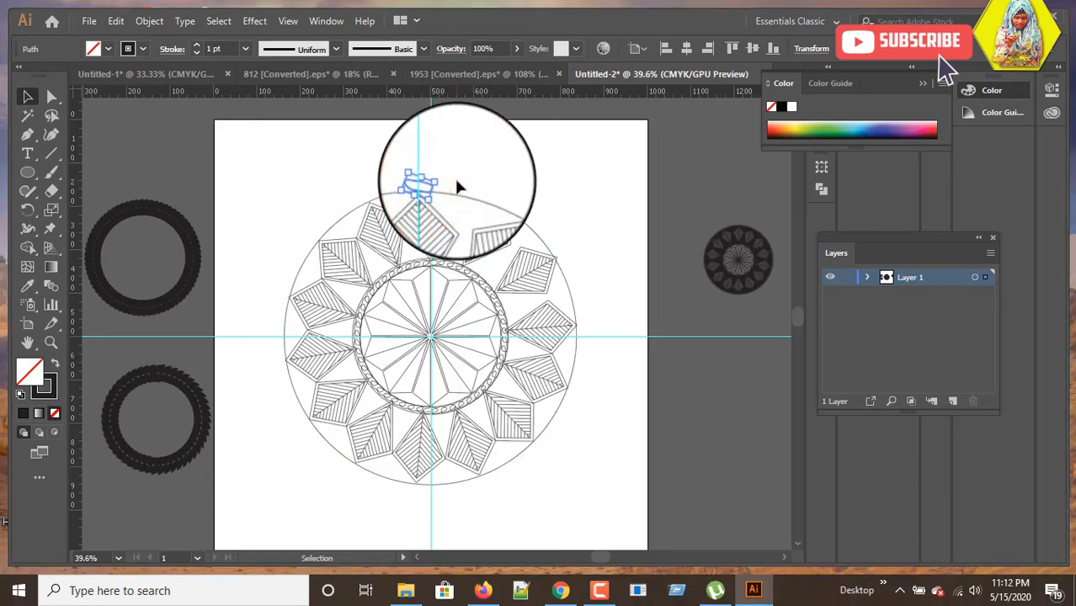
pyautogui.click(462, 174)
# - Make a copy of the chain-link shape rotated 8° about the ornament's centre
pyautogui.click(27, 209)
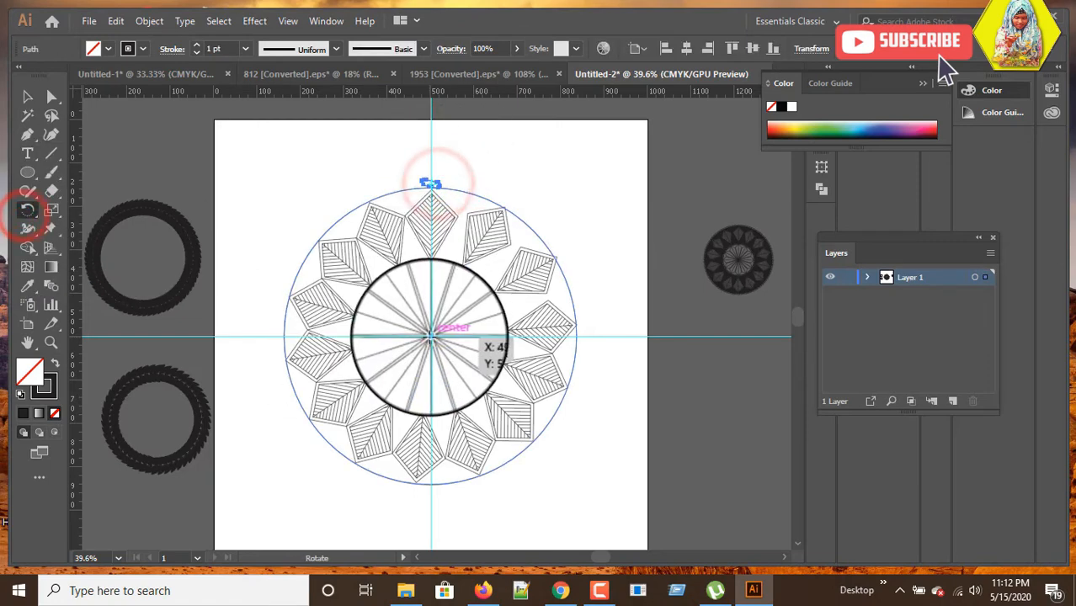
pyautogui.click(432, 336)
pyautogui.click(29, 210)
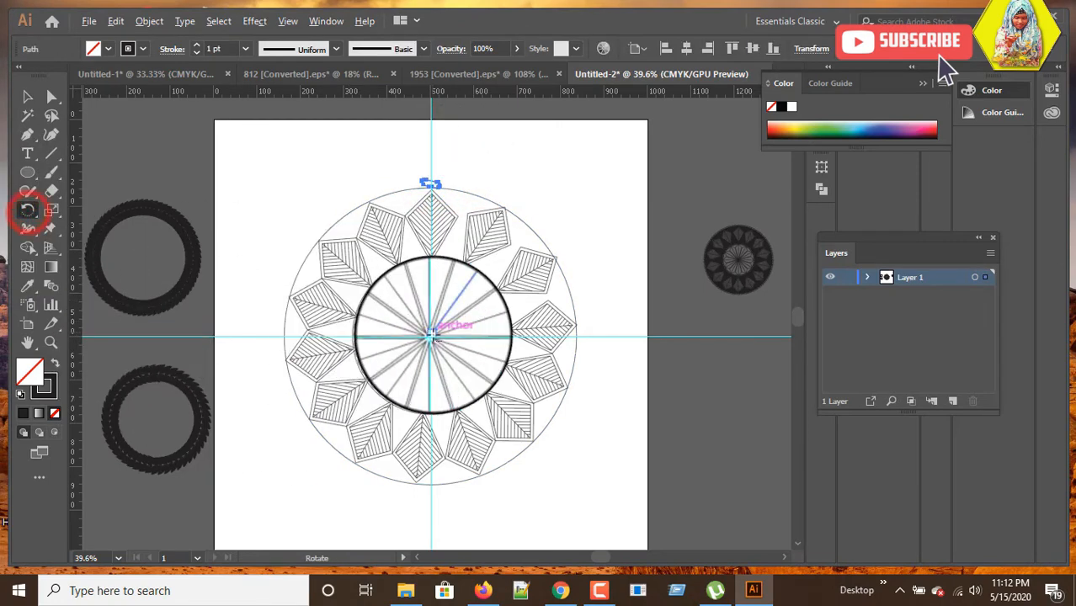
pyautogui.keyDown('alt'); pyautogui.click(431, 336); pyautogui.keyUp('alt')
pyautogui.click(233, 279)
pyautogui.write('8')
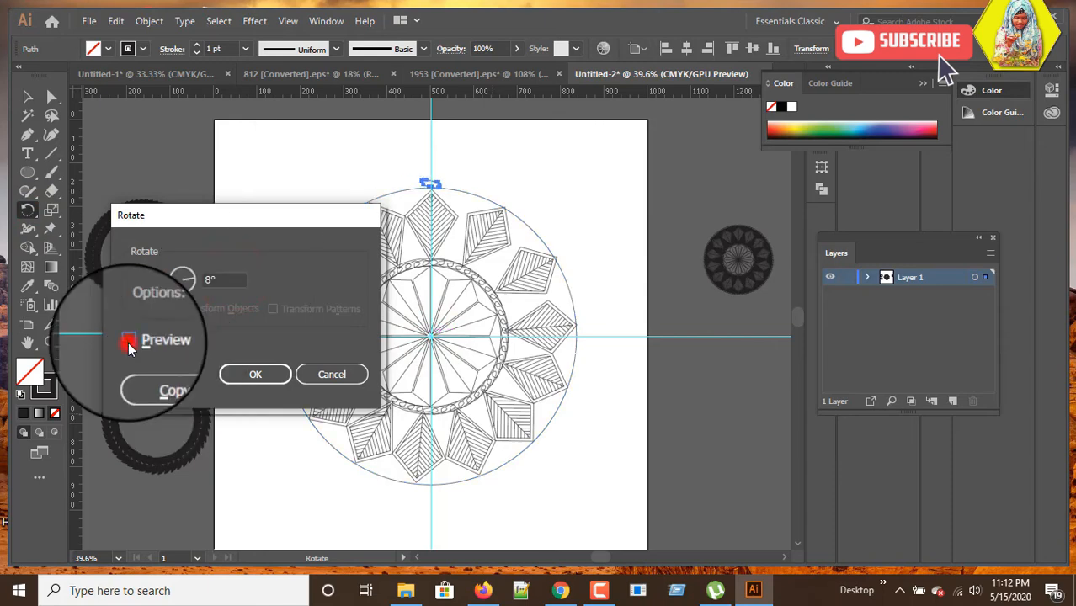
pyautogui.click(159, 374)
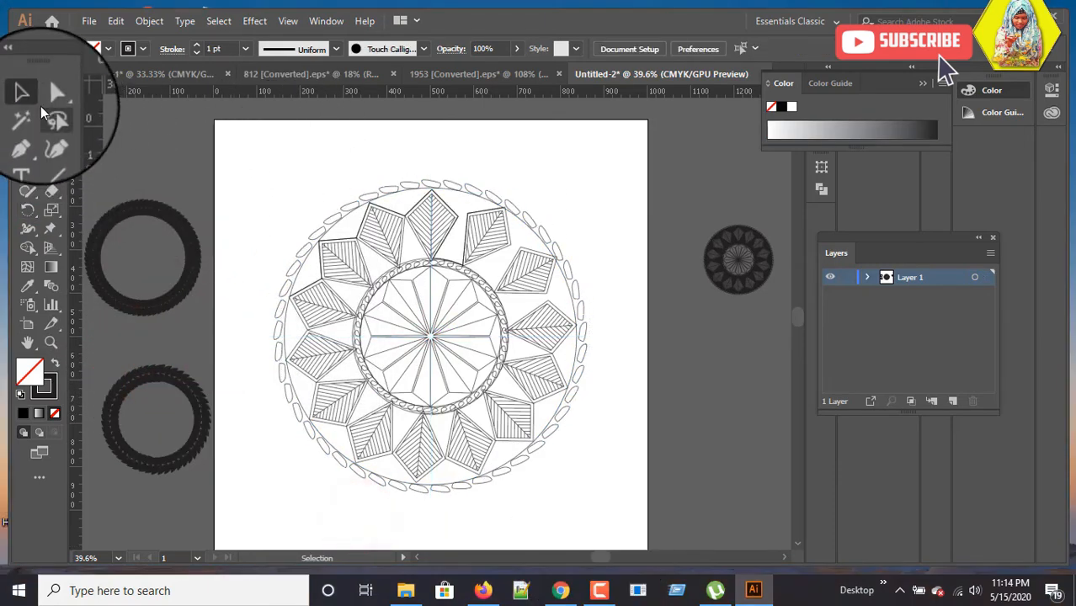
# - Select the ornament and fill gaps around the uppermost leaves with Shape Builder, using black fill and no stroke
pyautogui.moveTo(296, 137); pyautogui.dragTo(576, 506)
pyautogui.scroll(2, 507, 473)
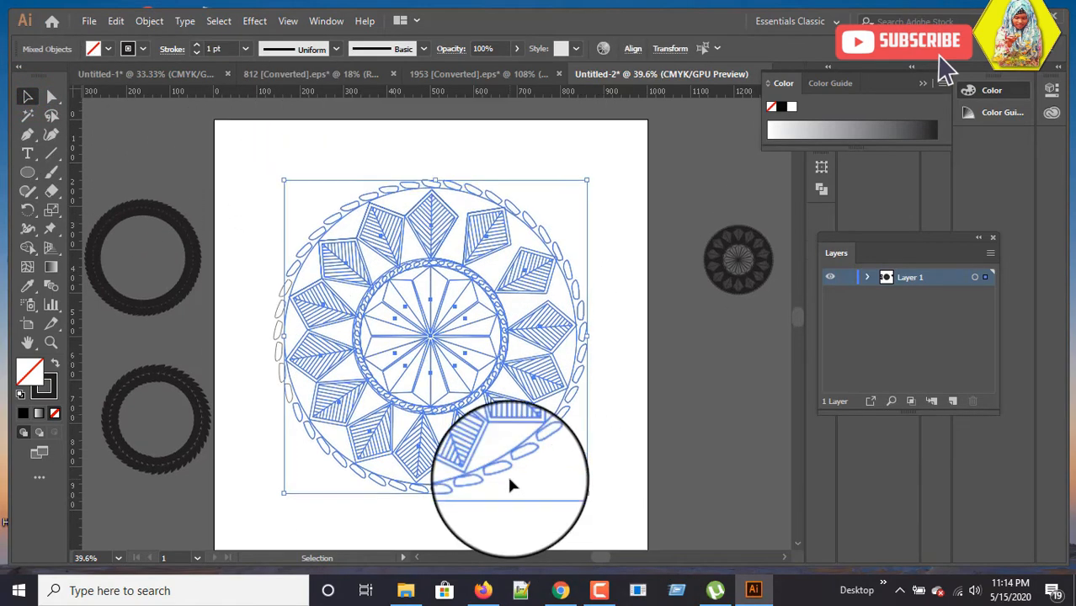
pyautogui.click(28, 248)
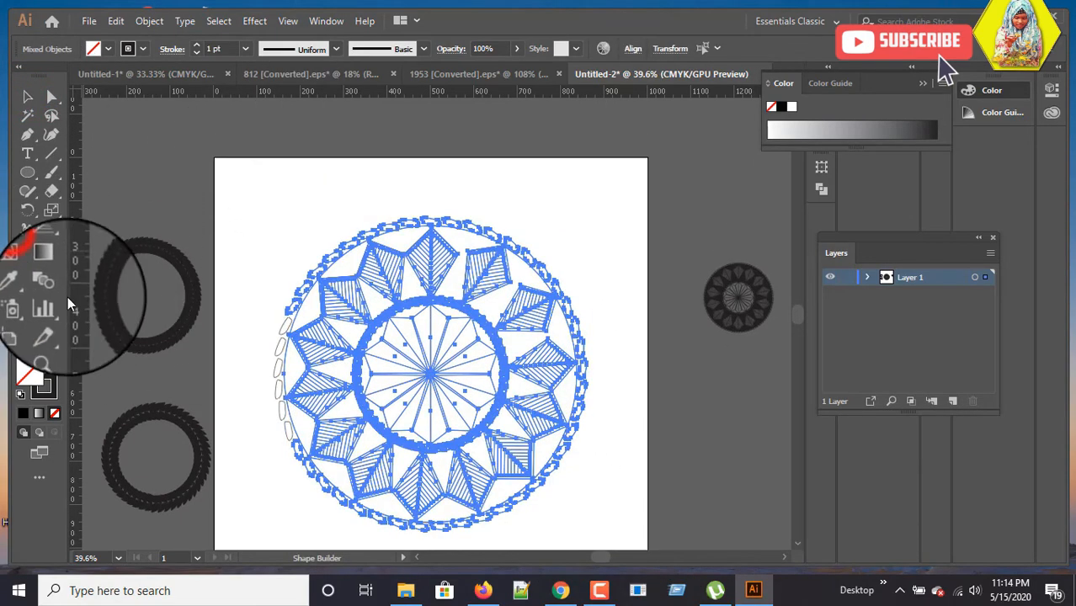
pyautogui.click(51, 393)
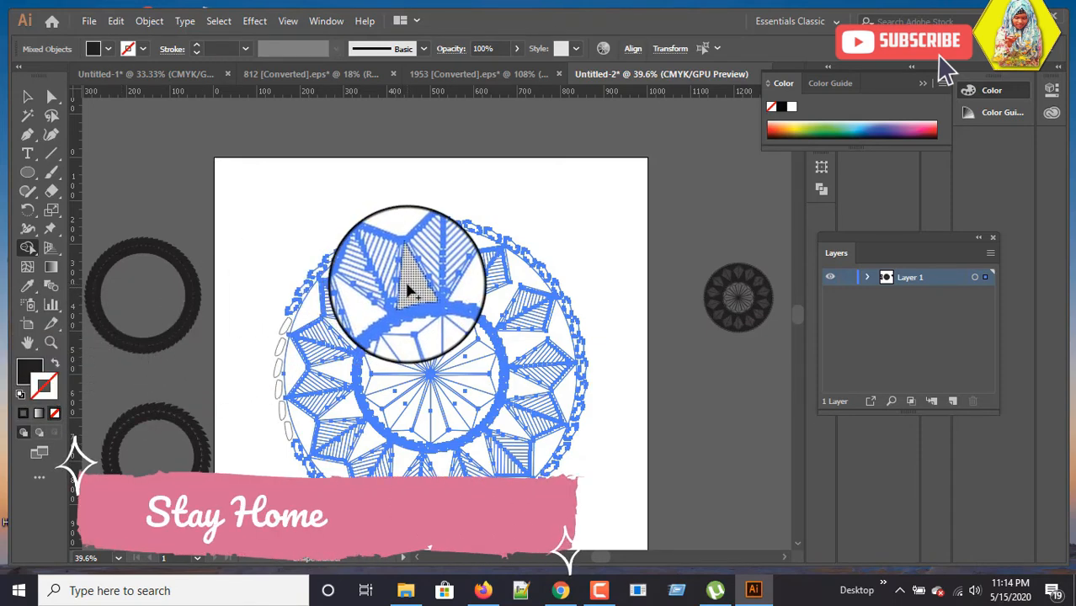
pyautogui.click(453, 271)
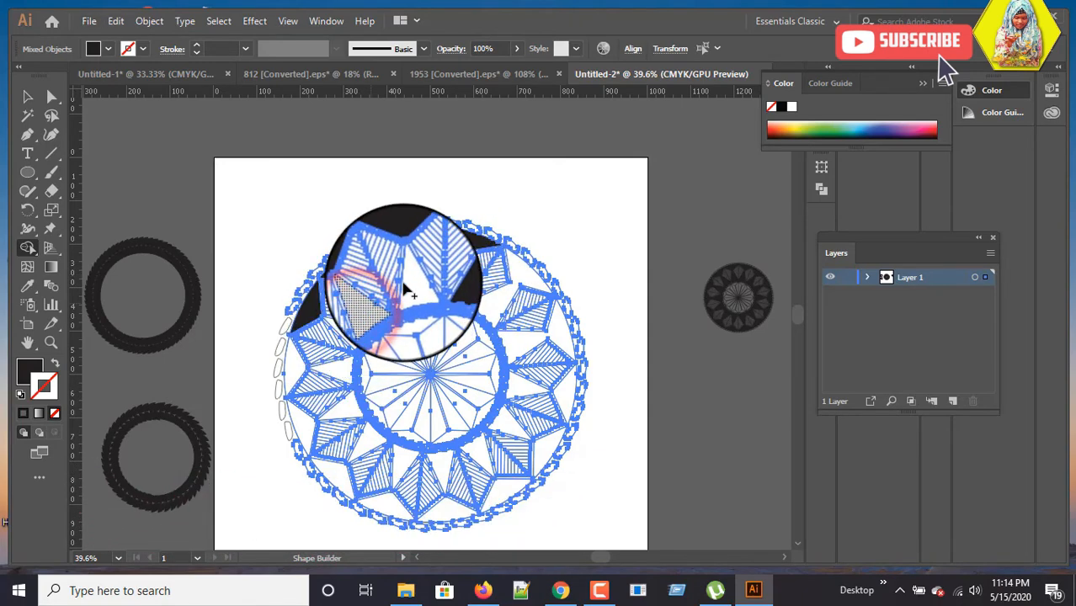
pyautogui.click(347, 329)
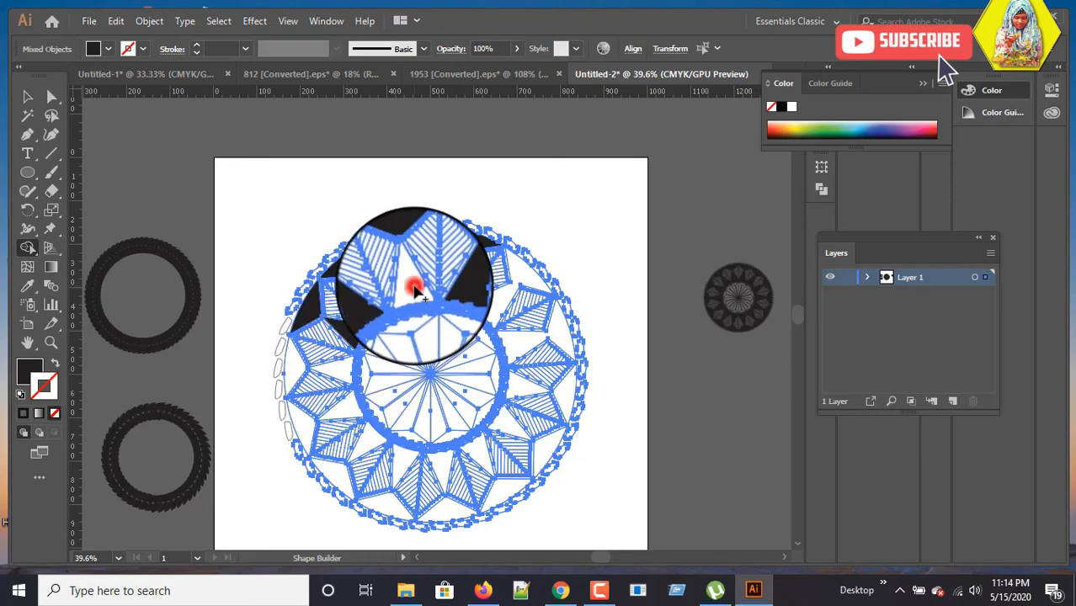
# - Fill the gaps between the leaves on the left side of the ring with black
pyautogui.click(340, 368)
pyautogui.click(288, 344)
pyautogui.click(305, 429)
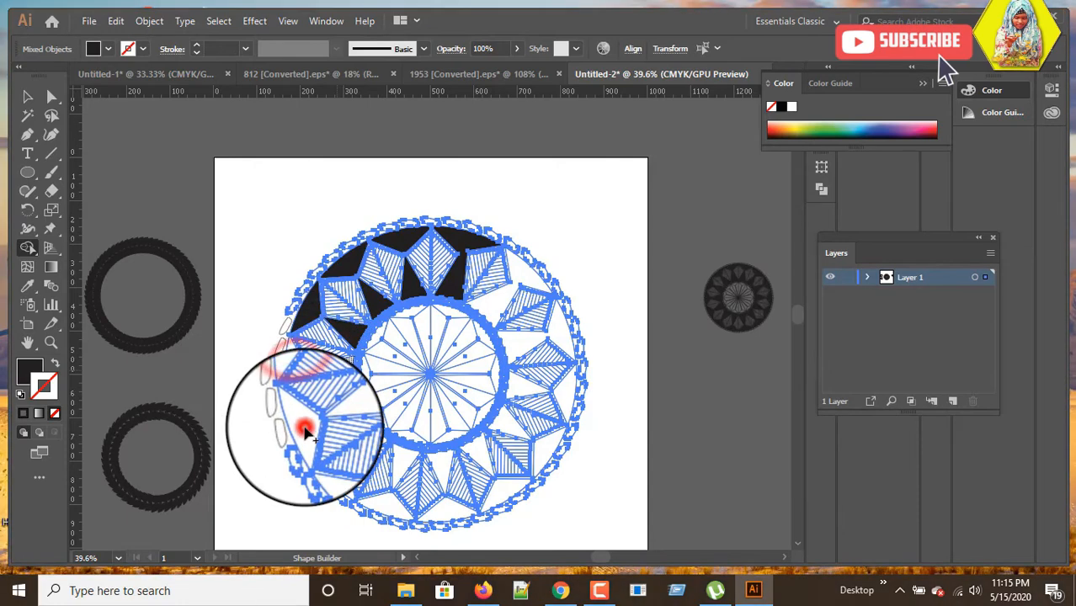
pyautogui.click(353, 408)
pyautogui.click(368, 444)
pyautogui.click(332, 472)
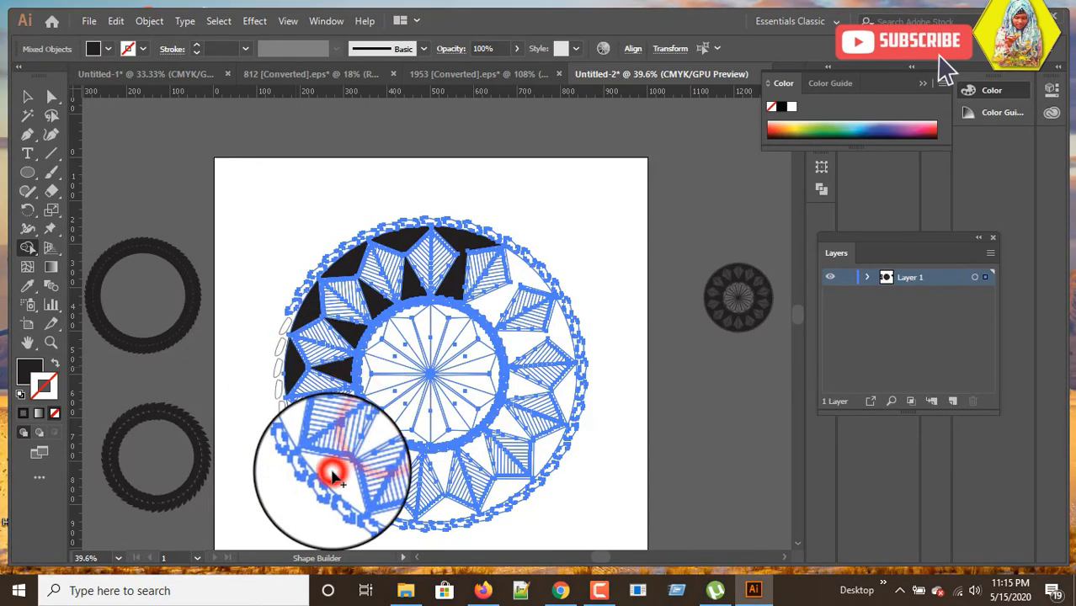
# - Fill the inner and outer gaps between the leaves along the bottom of the ring with black
pyautogui.click(378, 505)
pyautogui.click(402, 462)
pyautogui.click(442, 457)
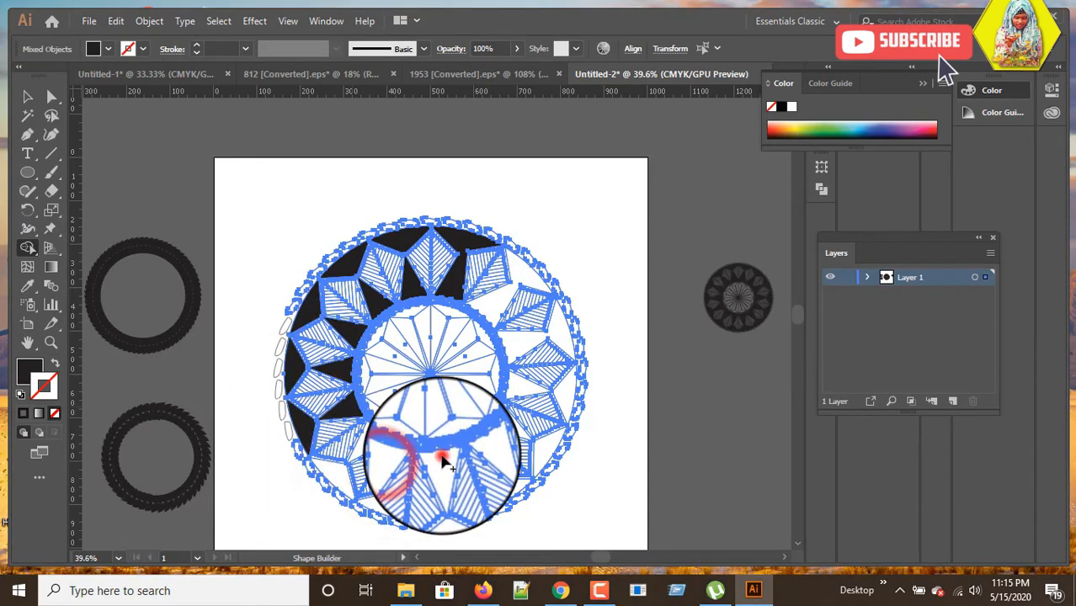
pyautogui.click(447, 505)
pyautogui.click(503, 499)
pyautogui.click(478, 462)
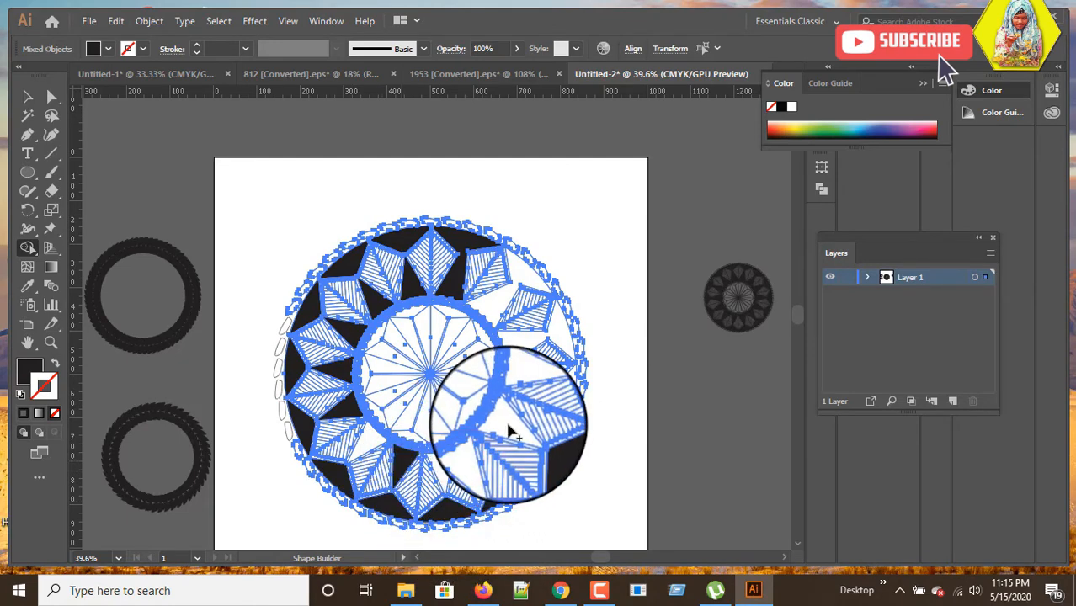
# - Fill the remaining gaps between the leaves on the right side of the ring with black
pyautogui.click(508, 431)
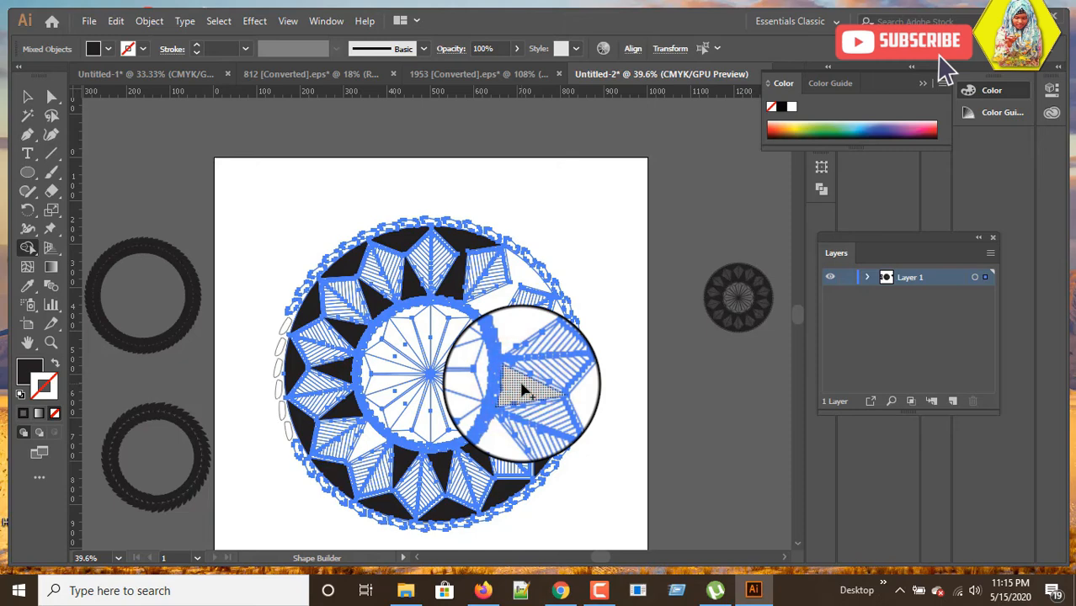
pyautogui.click(514, 428)
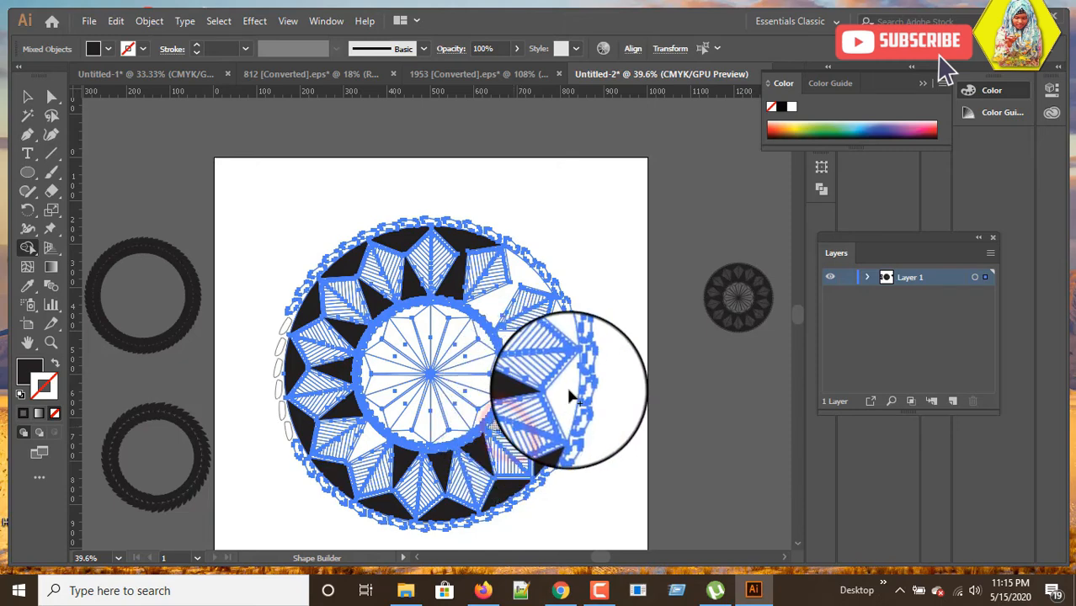
pyautogui.click(571, 397)
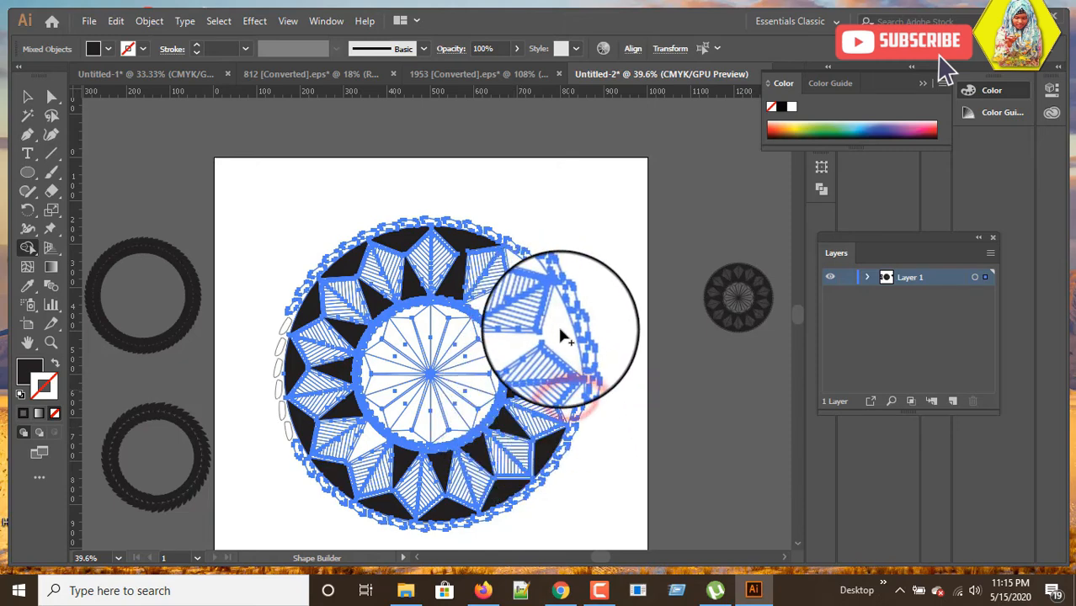
pyautogui.click(512, 335)
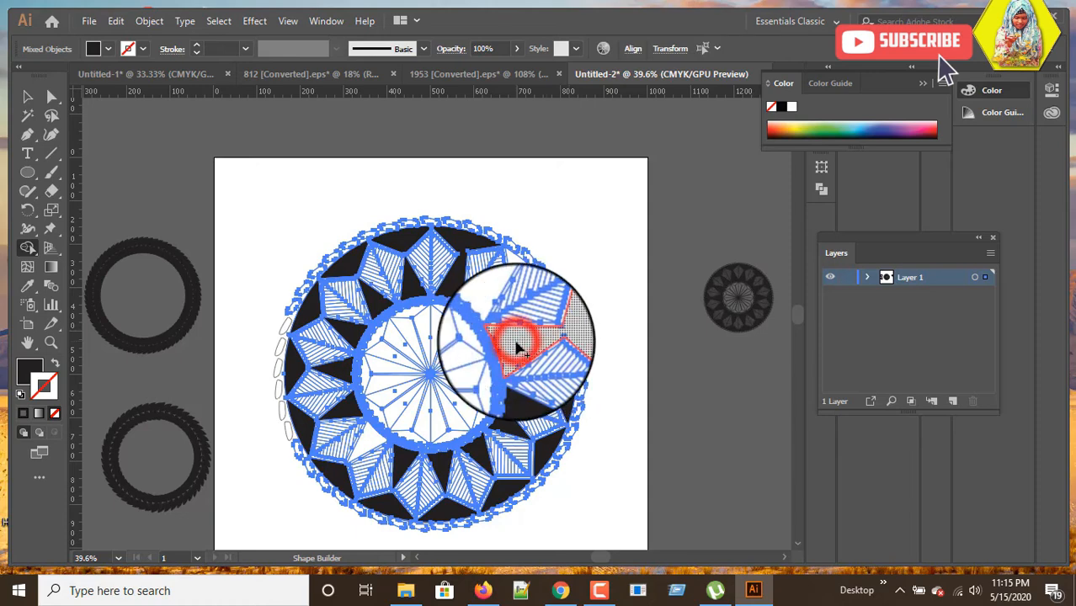
pyautogui.click(490, 309)
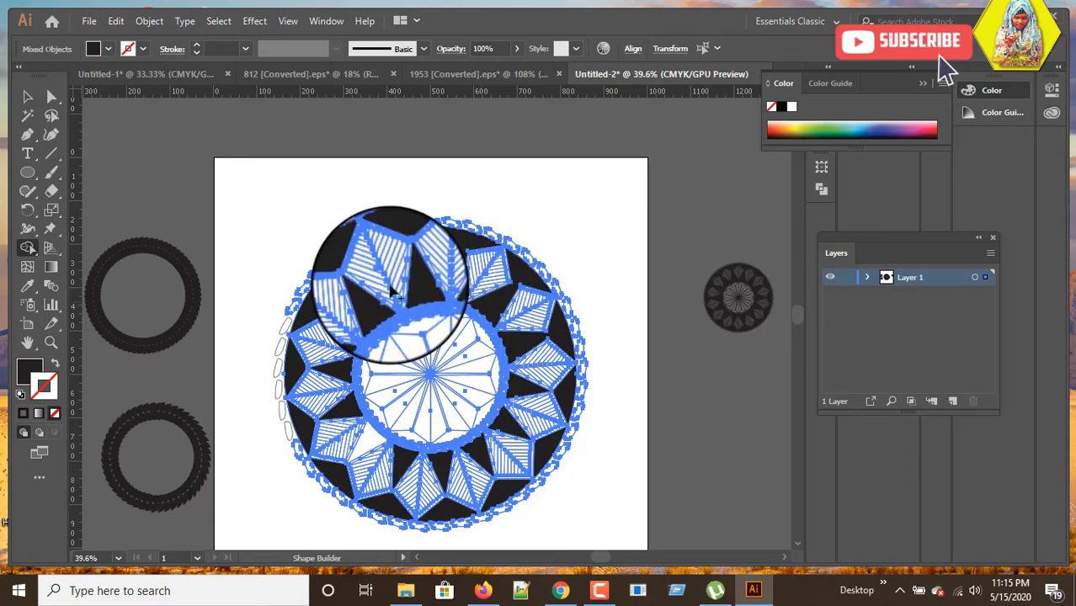
# - Fill the gaps between the central flower's petals and the chain border with black using Shape Builder, and deselect the artwork
pyautogui.click(42, 98)
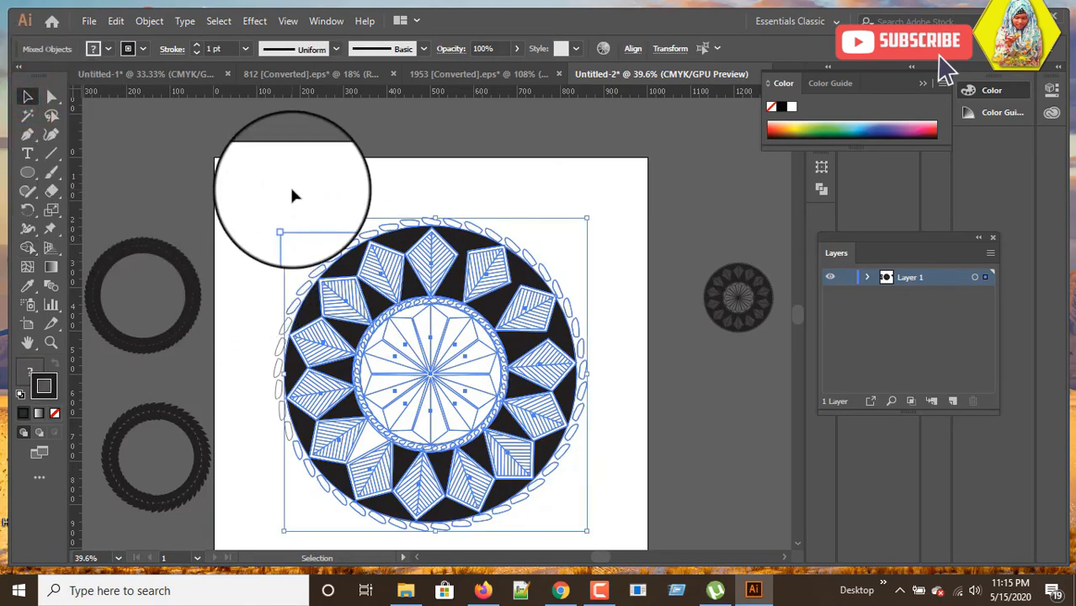
pyautogui.click(29, 249)
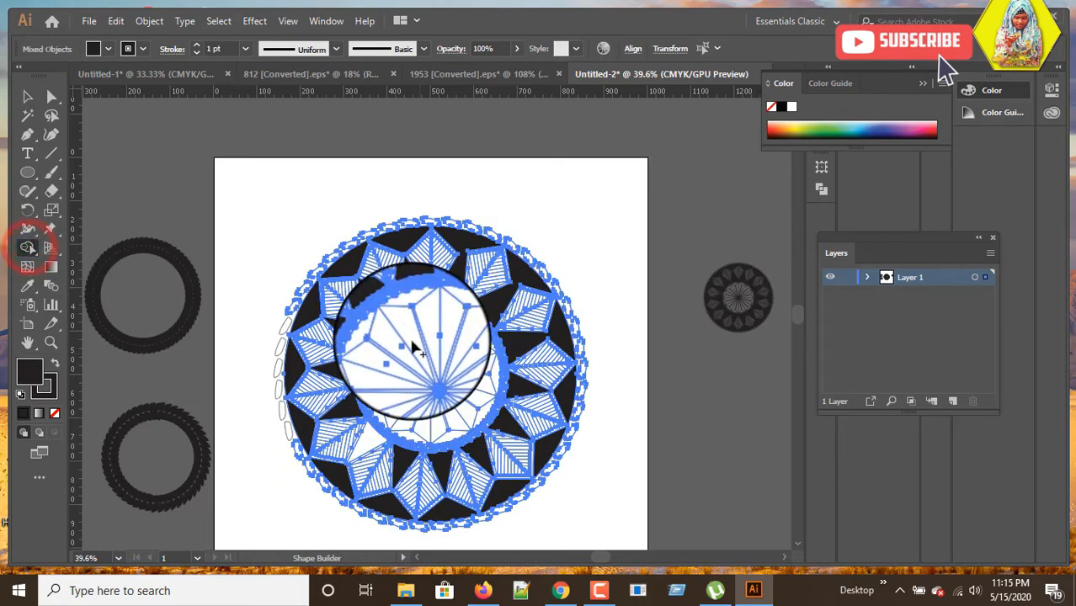
pyautogui.moveTo(412, 317)
pyautogui.mouseDown()
pyautogui.moveTo(384, 389)
pyautogui.moveTo(391, 405)
pyautogui.moveTo(413, 318)
pyautogui.mouseUp()
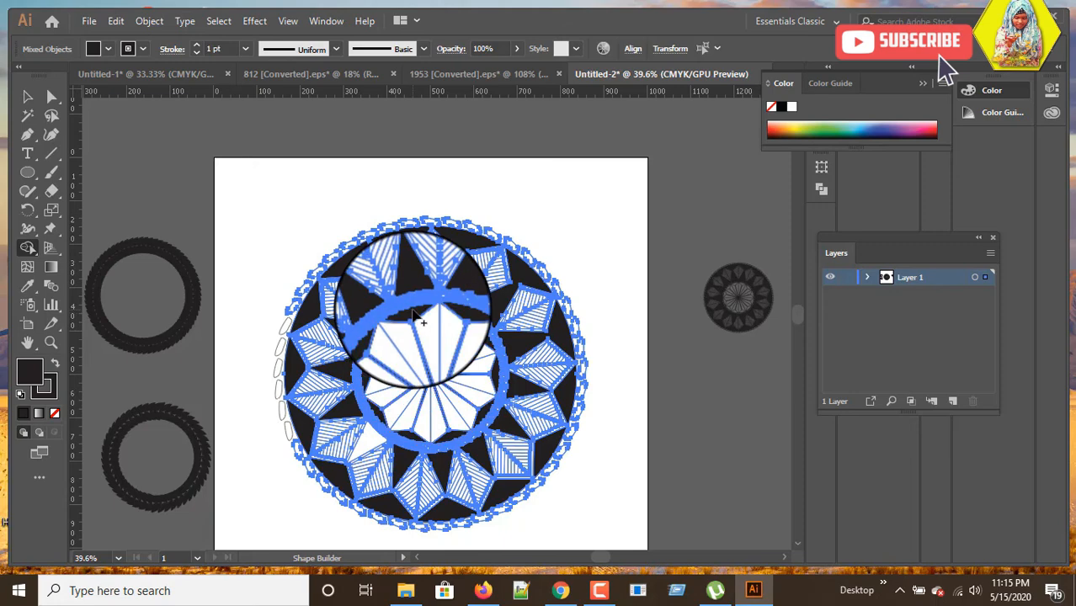
pyautogui.click(27, 98)
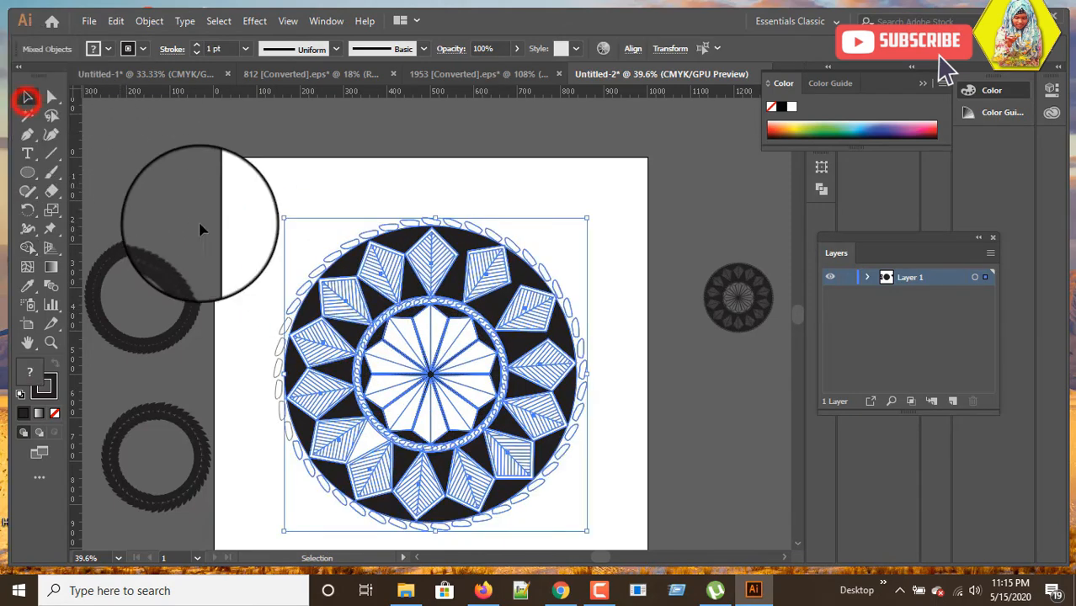
pyautogui.click(265, 198)
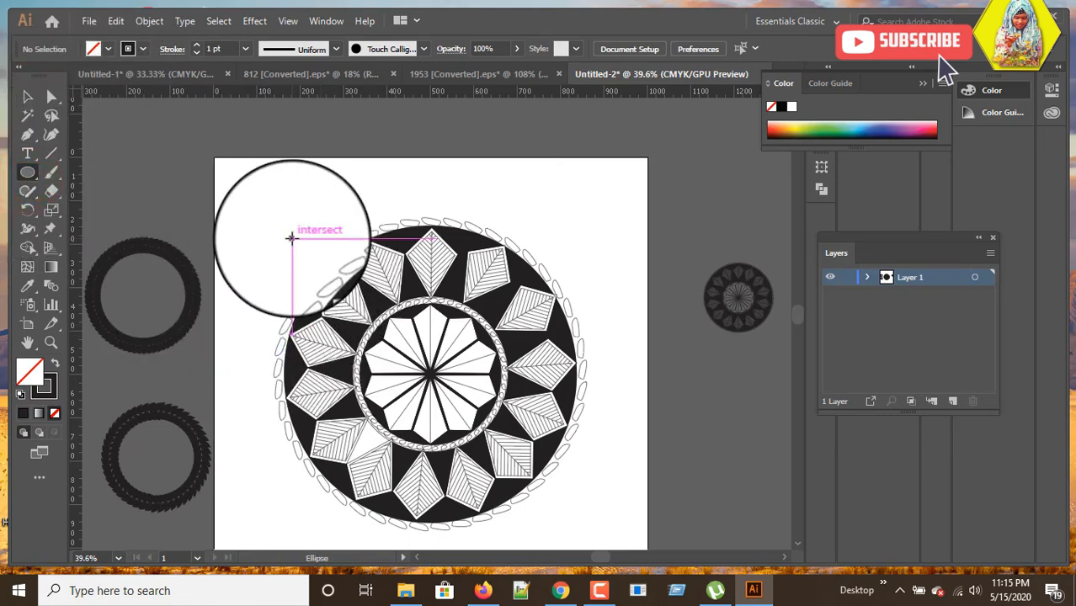
# - Select the mandala artwork on the artboard, from the central flower out to the chain border, and group it
pyautogui.moveTo(247, 191); pyautogui.dragTo(650, 526)
pyautogui.scroll(-1, 649, 527)
pyautogui.rightClick(541, 370)
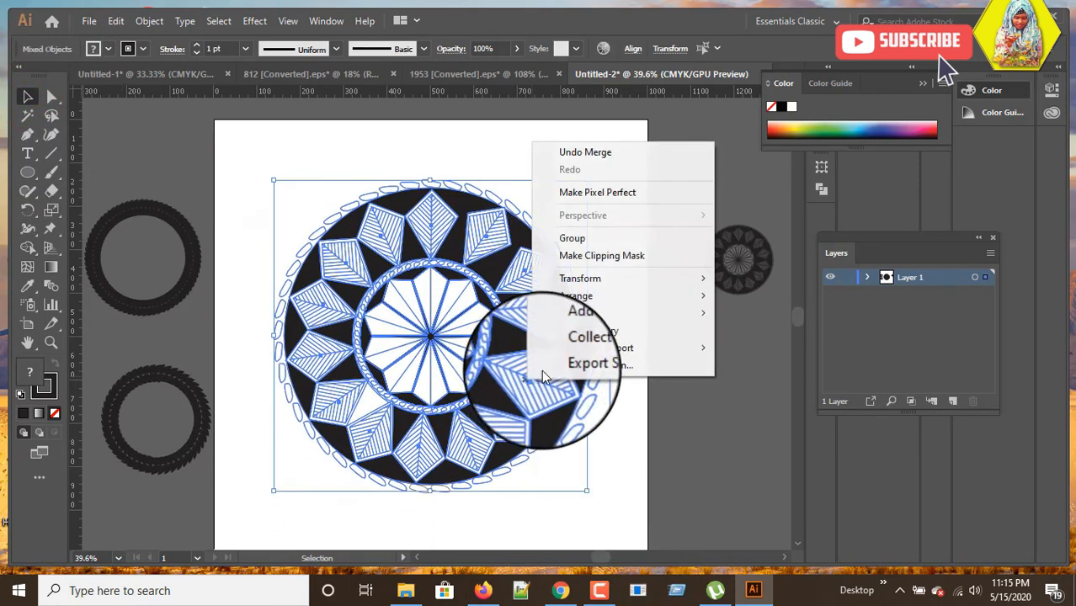
pyautogui.click(585, 240)
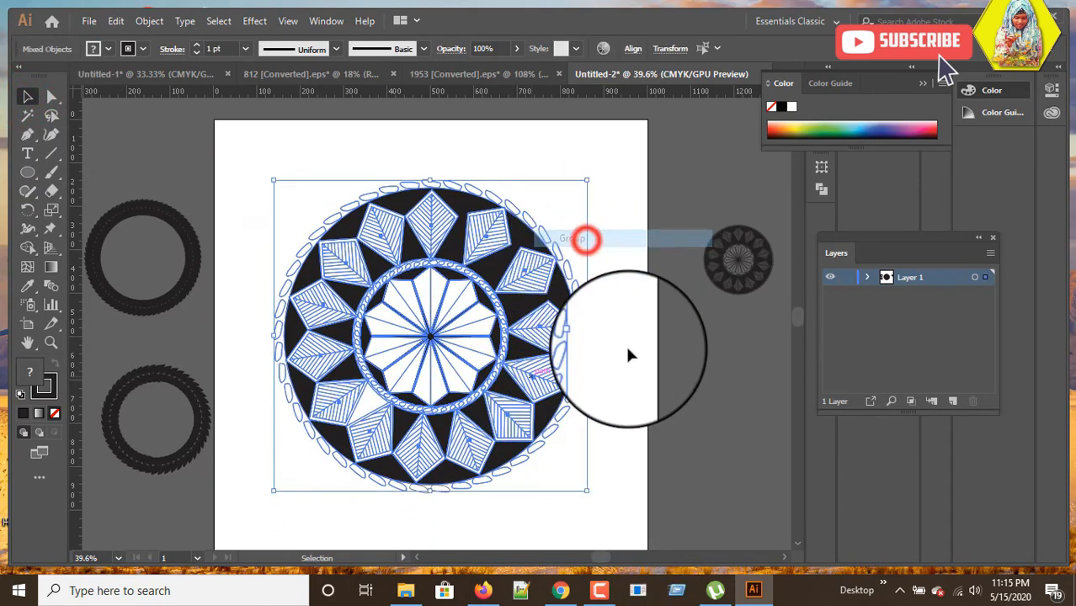
pyautogui.click(509, 438)
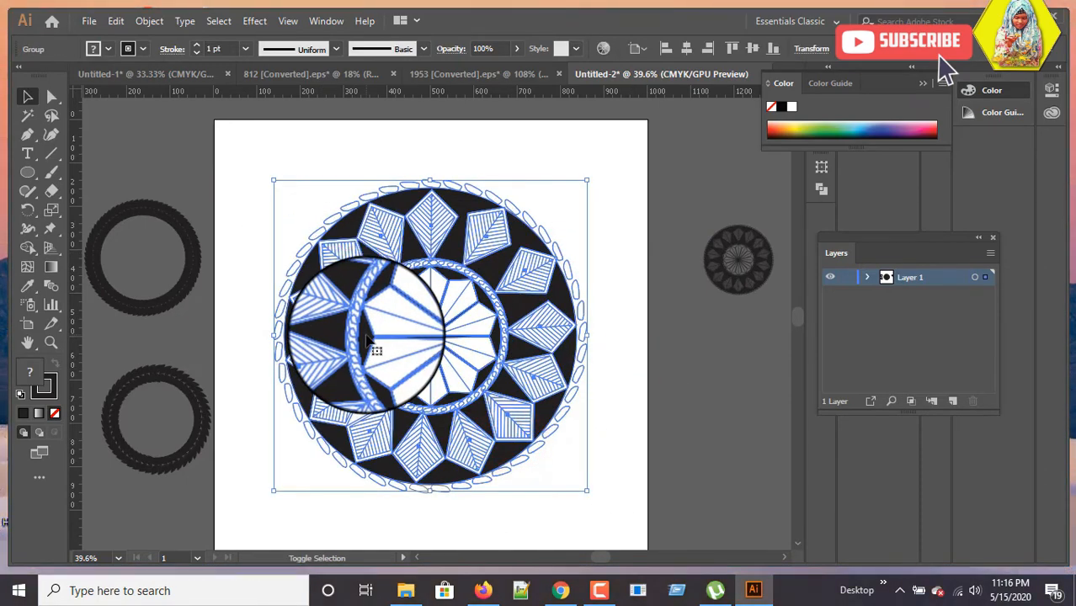
pyautogui.moveTo(272, 179); pyautogui.dragTo(349, 254)
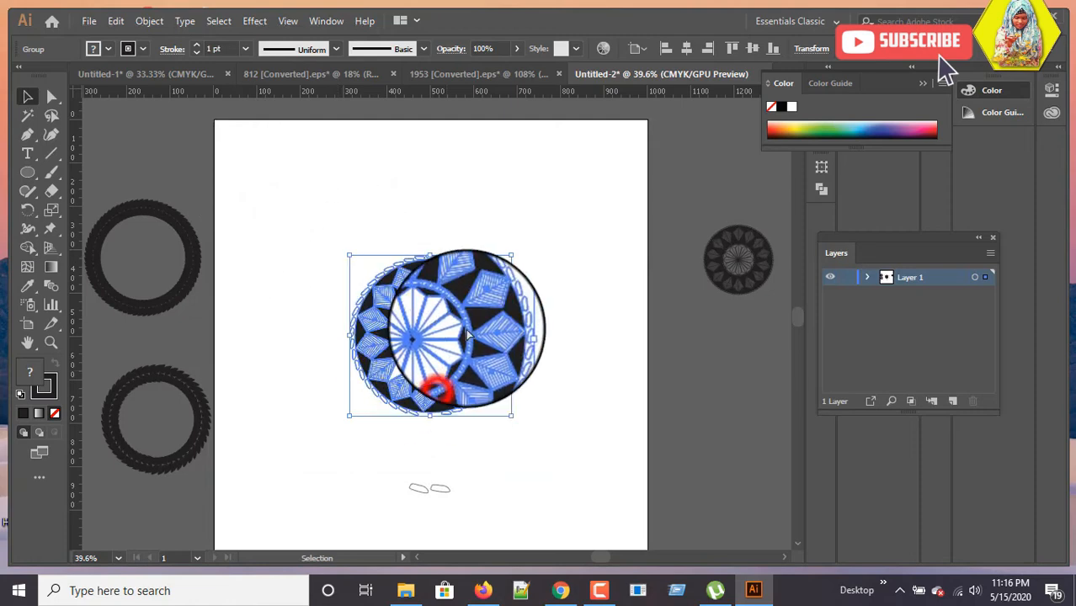
pyautogui.moveTo(470, 336); pyautogui.dragTo(468, 329)
pyautogui.hotkey('ctrl', 'z')
pyautogui.hotkey('ctrl', 'z')
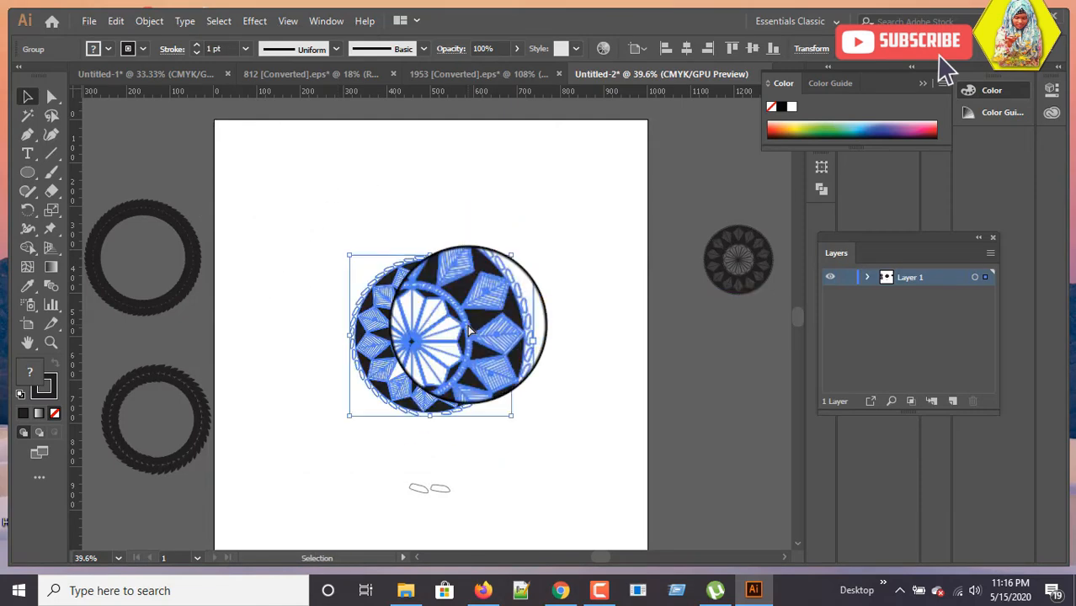
# - Group the mandala together with the two loose chain links below it, and shrink it into the artboard's upper-right corner
pyautogui.click(418, 558)
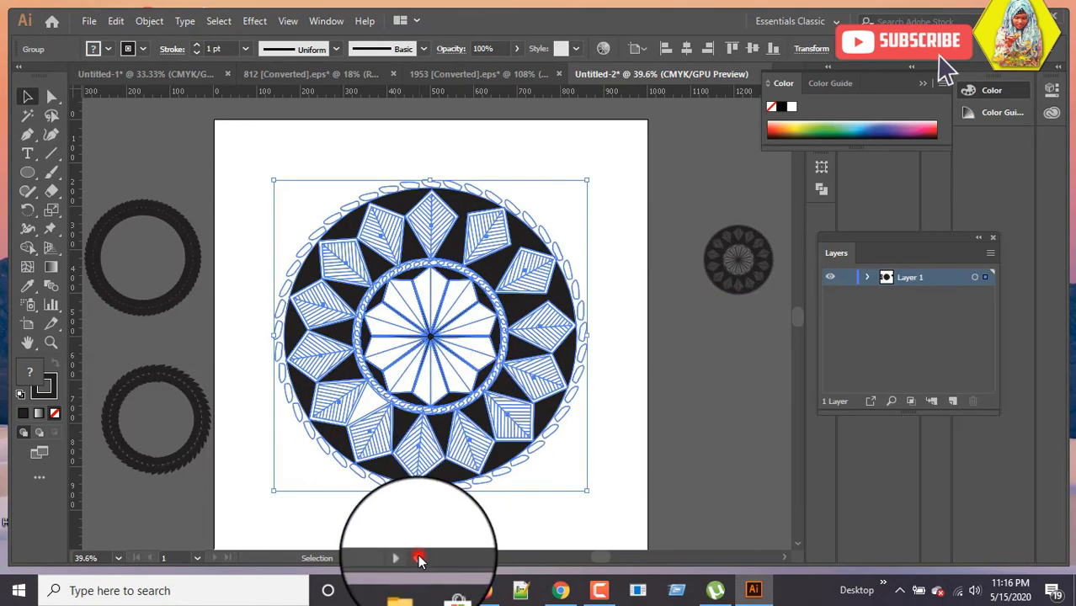
pyautogui.click(419, 534)
pyautogui.moveTo(256, 132); pyautogui.dragTo(665, 547)
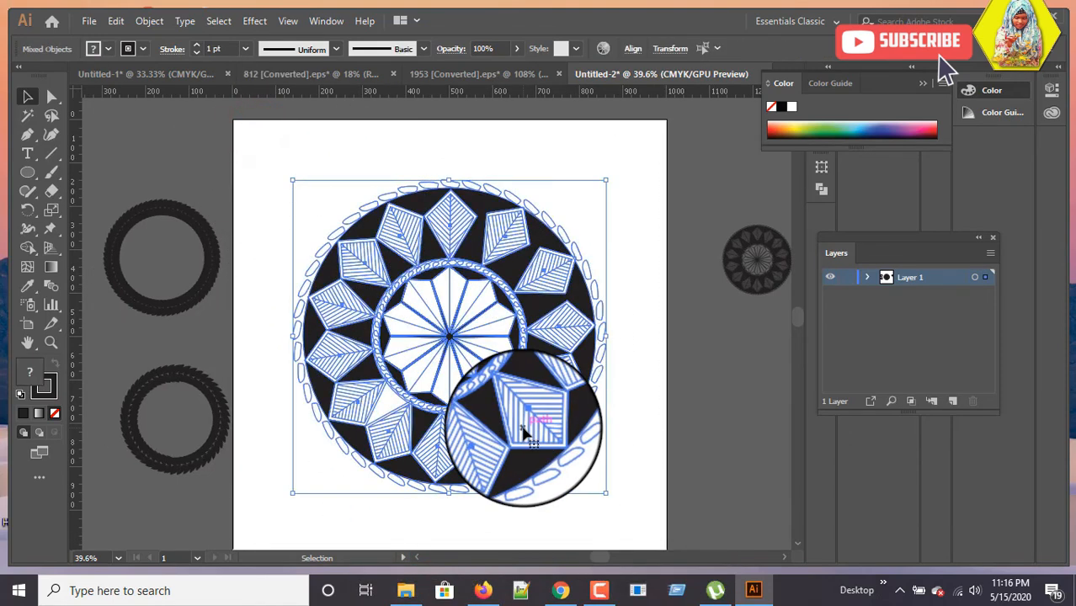
pyautogui.rightClick(524, 427)
pyautogui.click(571, 291)
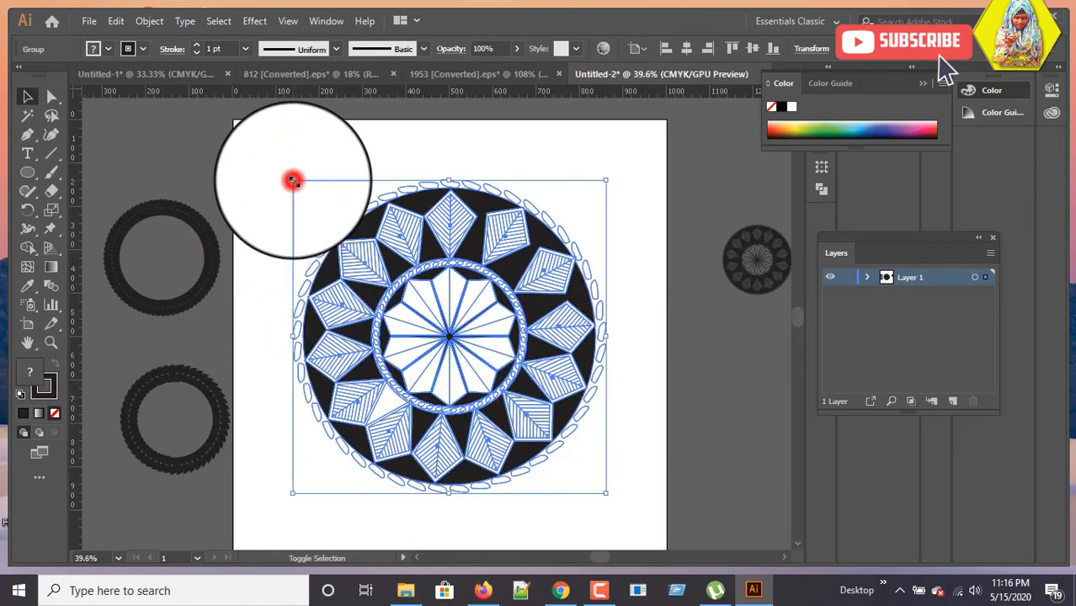
pyautogui.moveTo(293, 180); pyautogui.dragTo(565, 252)
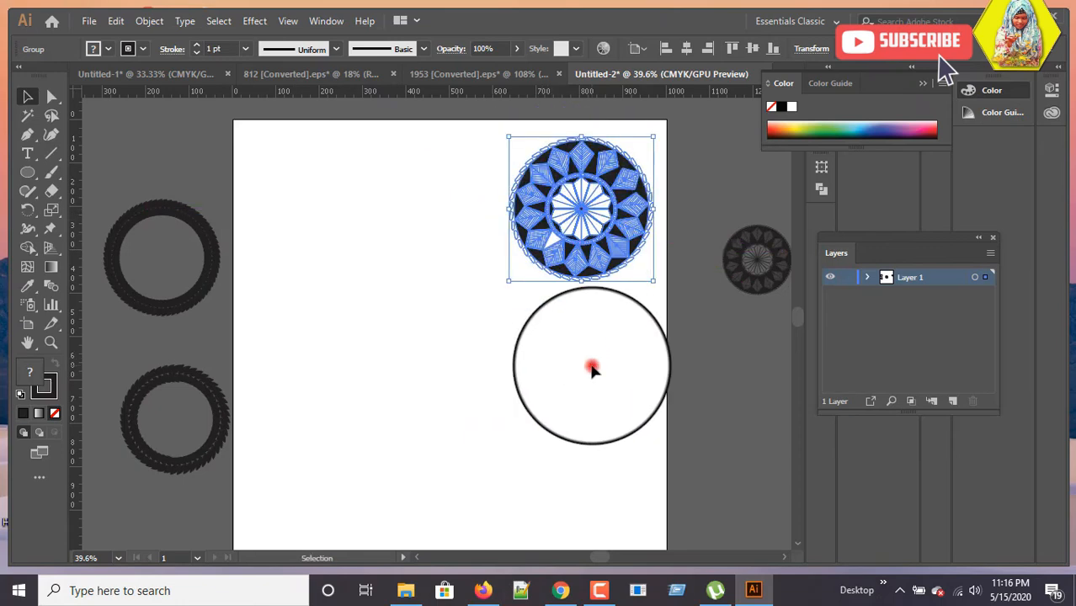
pyautogui.click(592, 368)
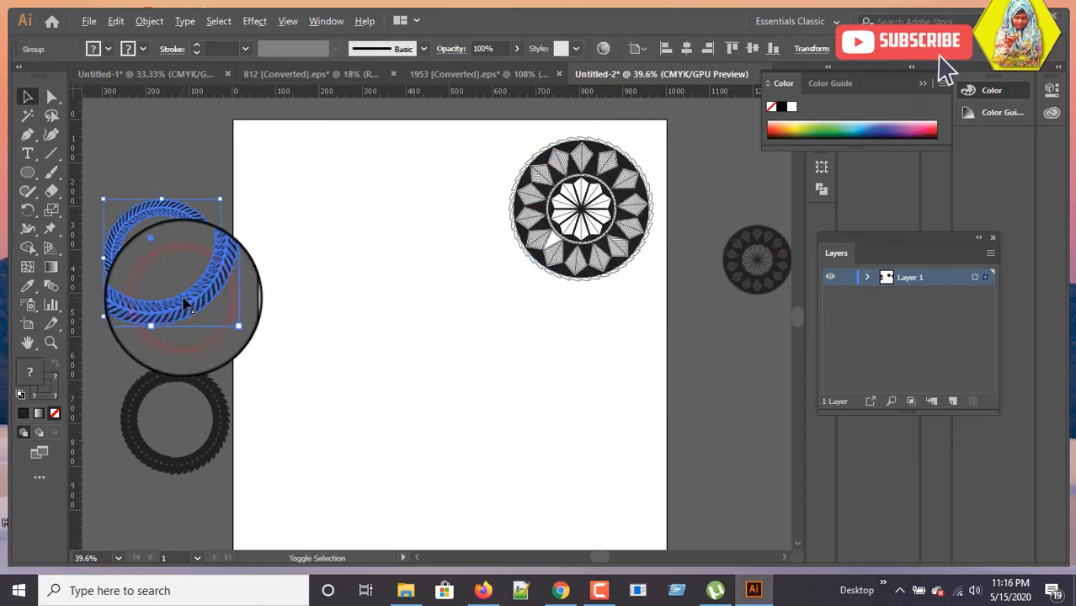
# - Move the upper leaf ring from beside the artboard to its upper-left area, enlarge it, and deselect it
pyautogui.keyDown('shift'); pyautogui.click(184, 298); pyautogui.keyUp('shift')
pyautogui.keyDown('shift'); pyautogui.click(198, 300); pyautogui.keyUp('shift')
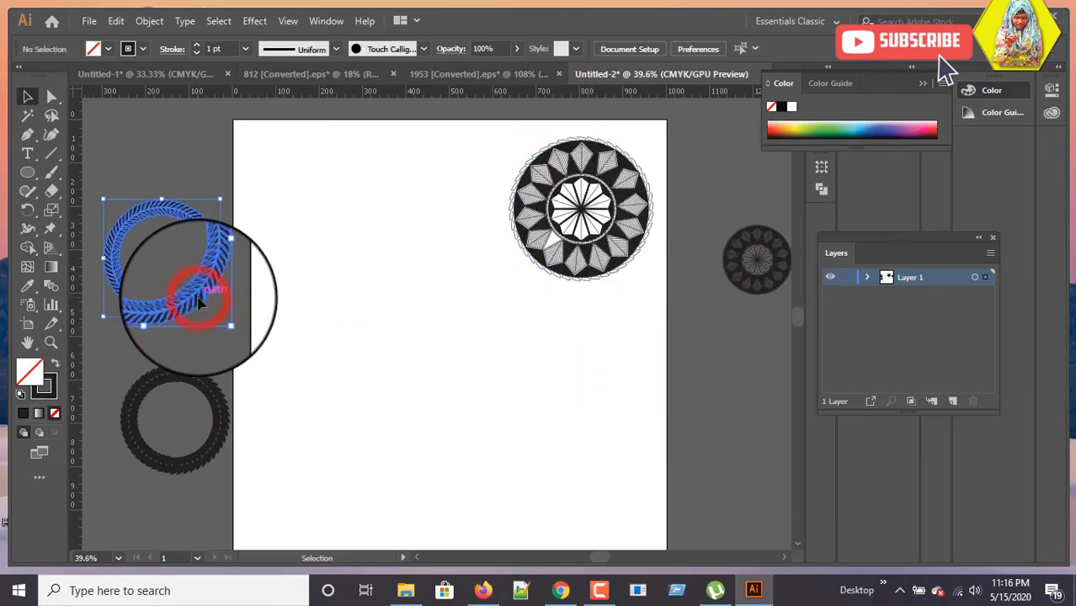
pyautogui.keyDown('shift'); pyautogui.click(199, 302); pyautogui.keyUp('shift')
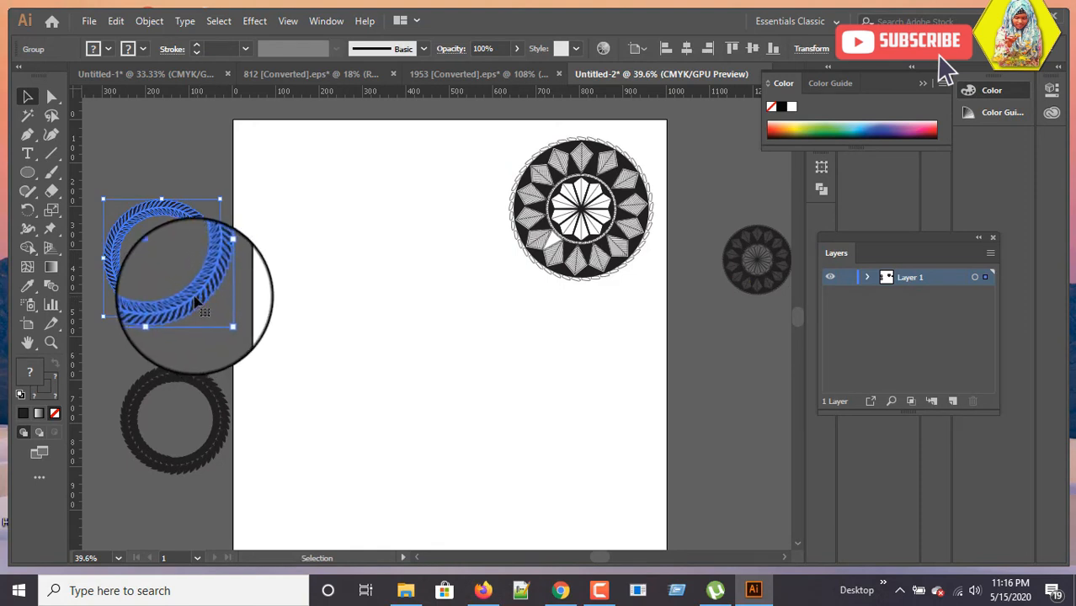
pyautogui.keyDown('shift'); pyautogui.click(194, 298); pyautogui.keyUp('shift')
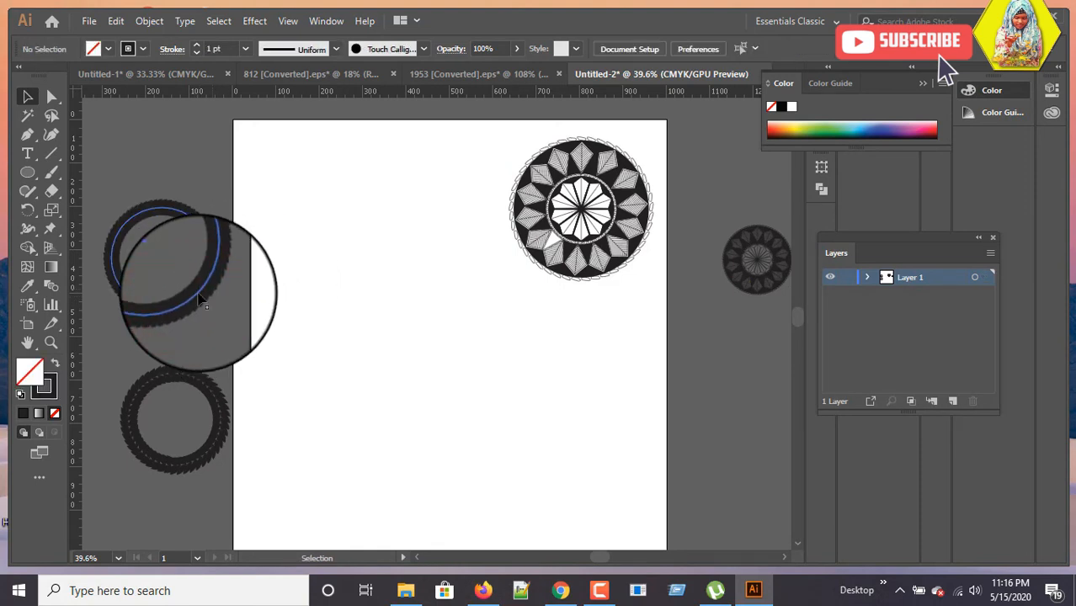
pyautogui.keyDown('shift'); pyautogui.click(197, 294); pyautogui.keyUp('shift')
pyautogui.doubleClick(204, 292)
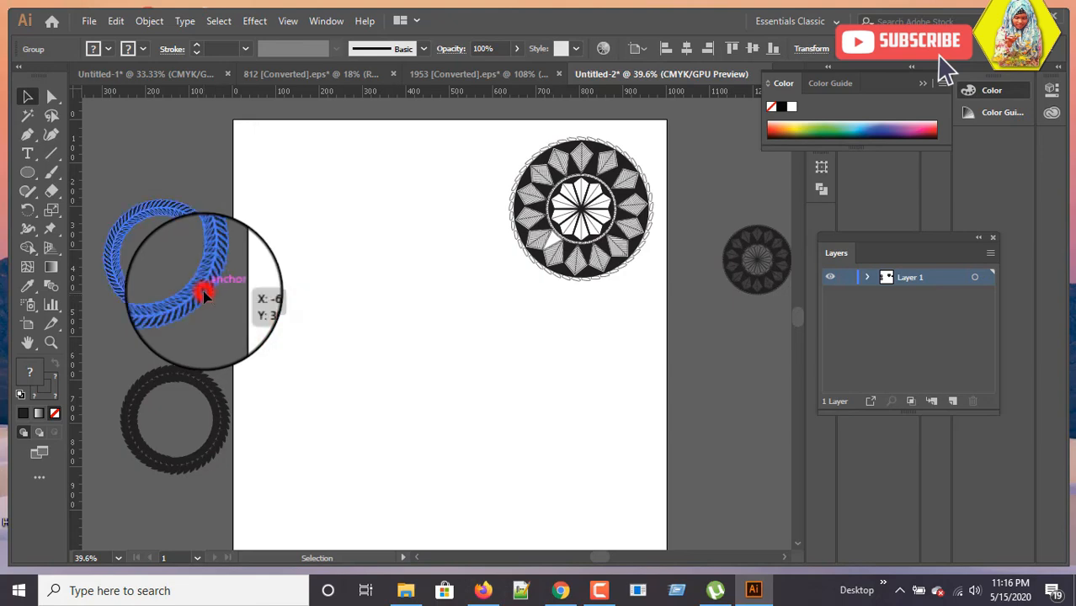
pyautogui.moveTo(384, 261); pyautogui.dragTo(432, 295)
pyautogui.click(92, 108)
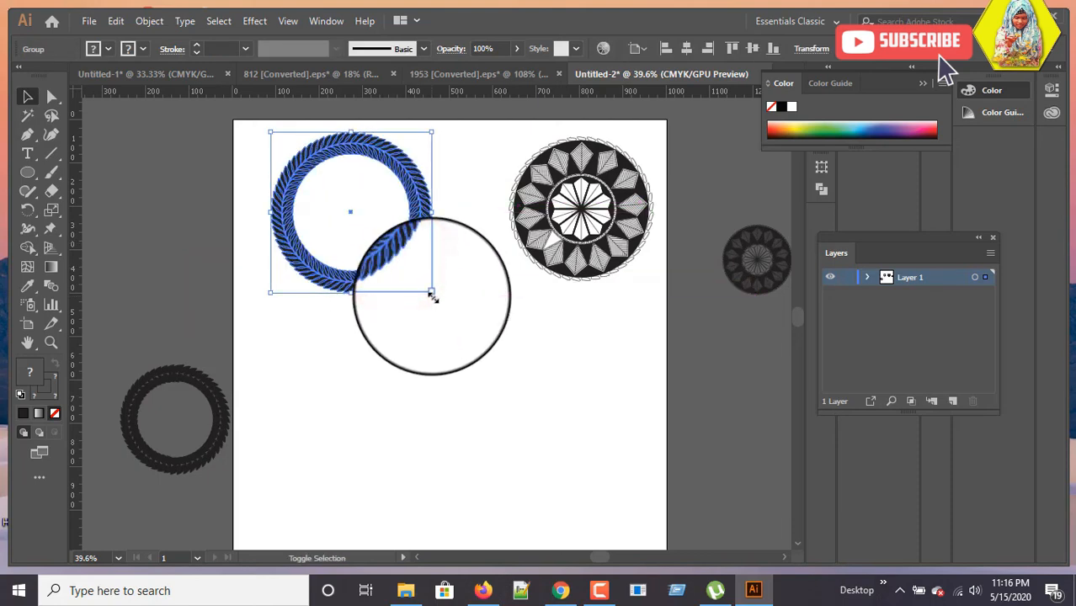
pyautogui.click(432, 383)
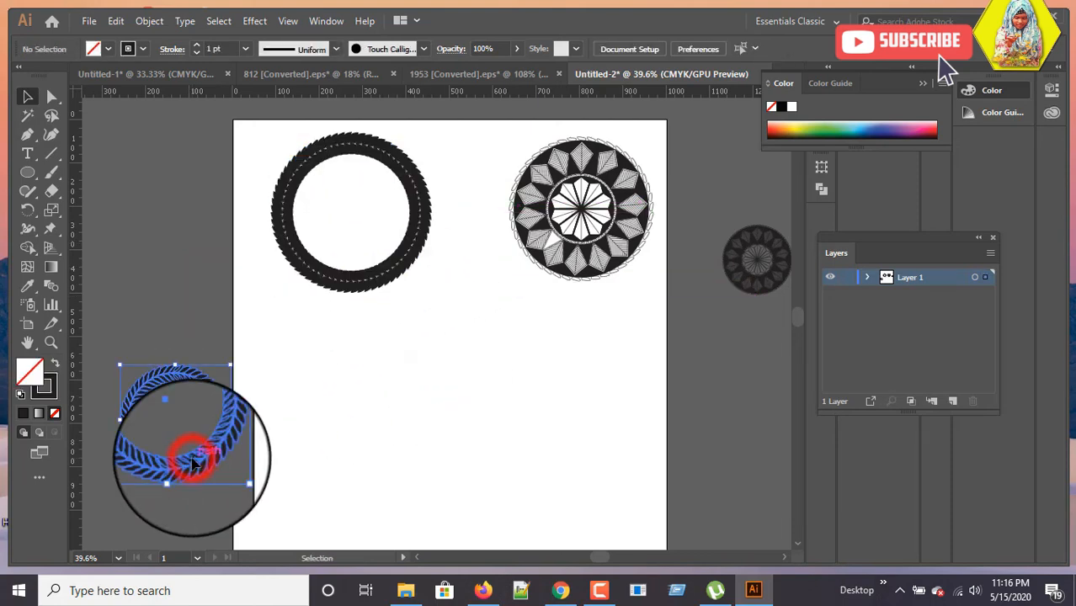
# - Bring the other leaf ring onto the artboard below the first ring and the mandala, enlarge it, and deselect it
pyautogui.moveTo(199, 463); pyautogui.dragTo(538, 512)
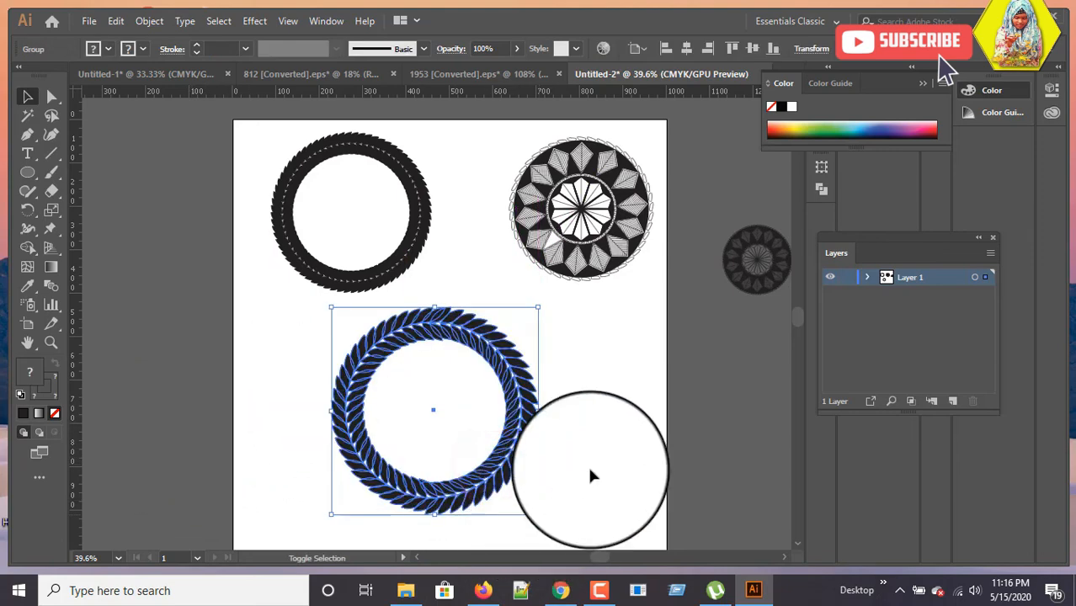
pyautogui.click(611, 446)
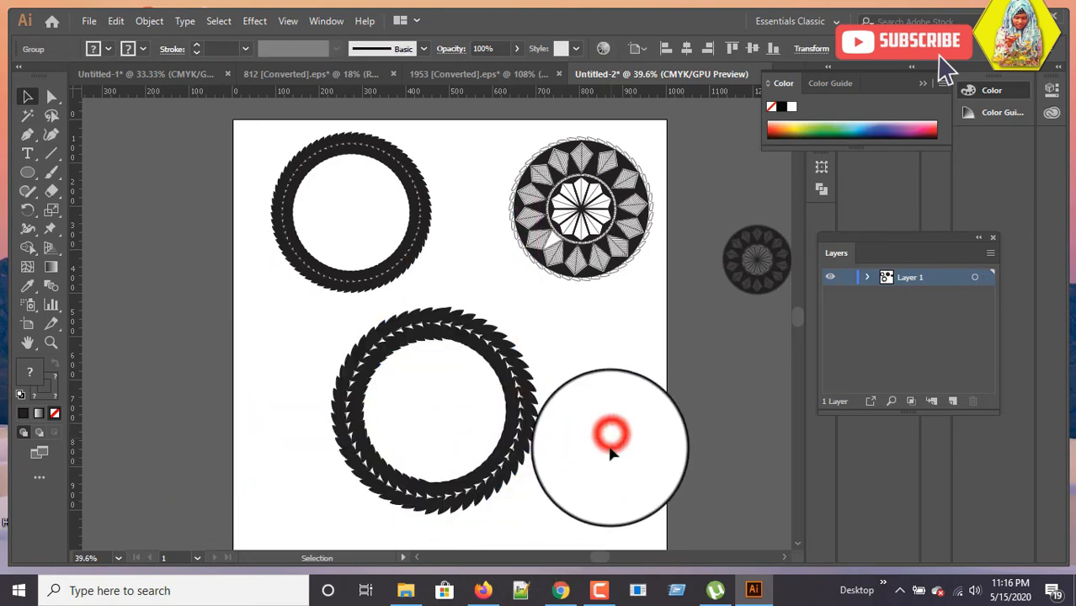
pyautogui.click(616, 509)
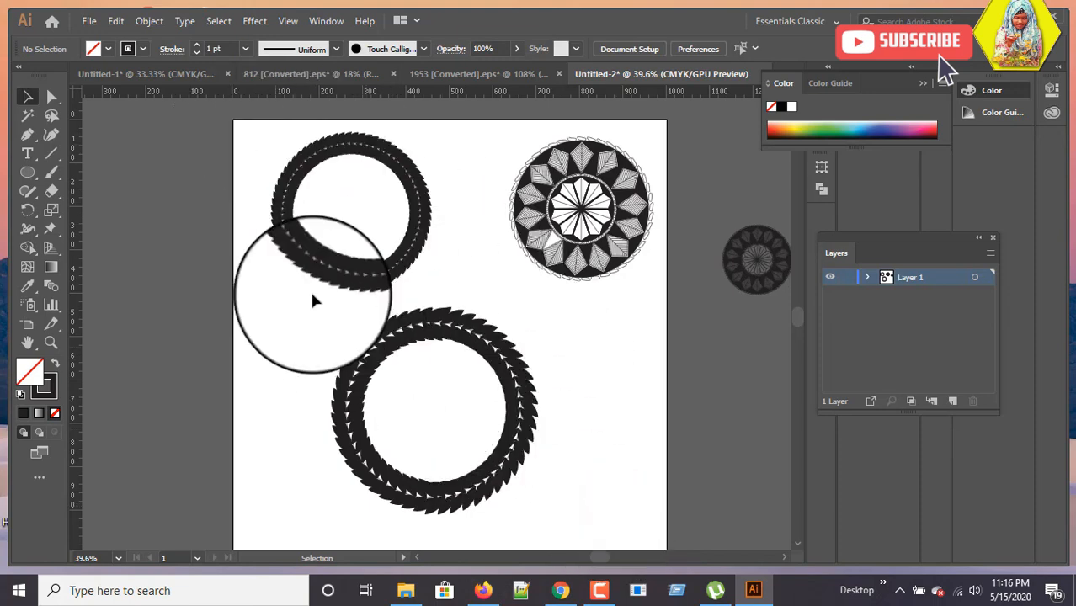
# - Enlarge the leaf ring in the artboard's upper-left area toward the artboard's left edge, and deselect it
pyautogui.click(291, 269)
pyautogui.moveTo(271, 295); pyautogui.dragTo(238, 318)
pyautogui.click(302, 432)
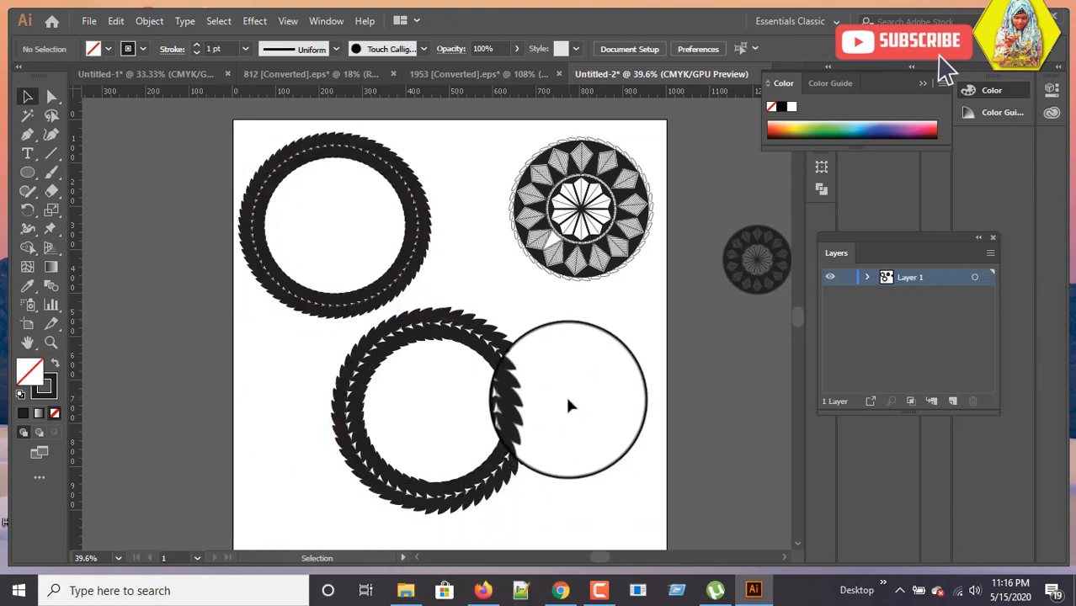
pyautogui.moveTo(569, 403); pyautogui.dragTo(508, 414)
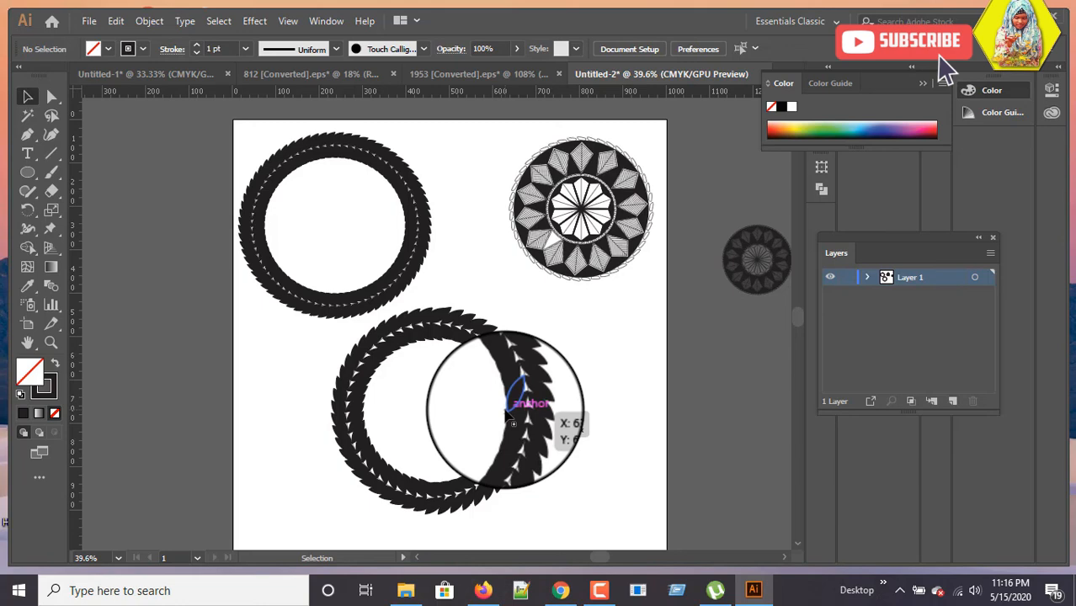
pyautogui.moveTo(511, 419); pyautogui.dragTo(513, 421)
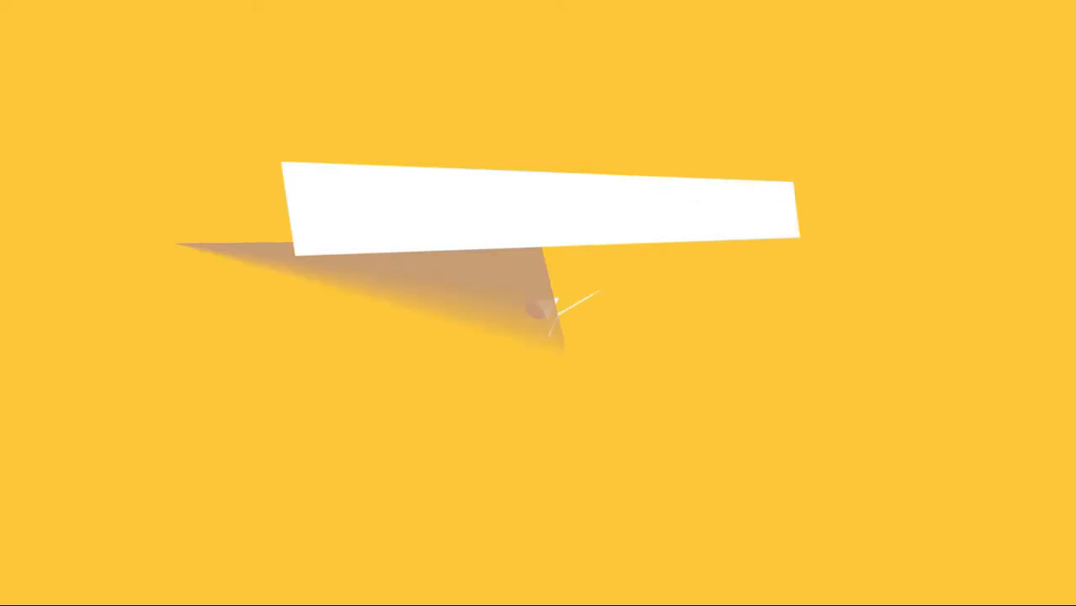